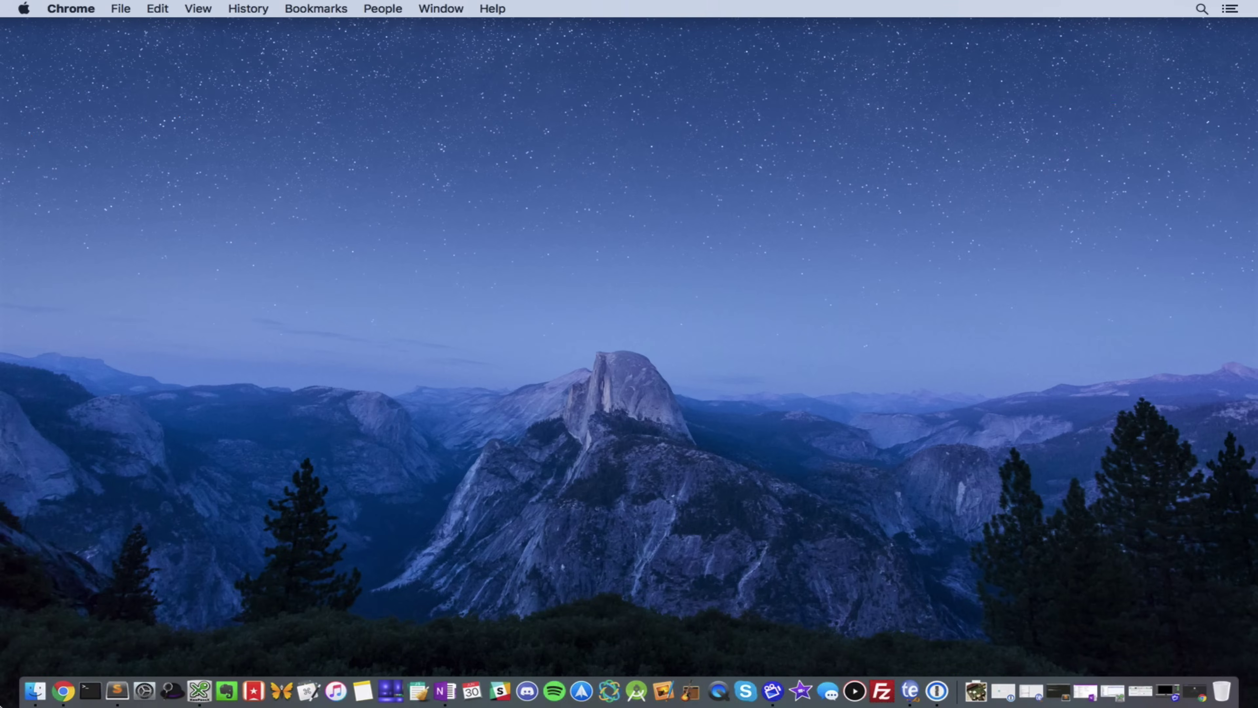
- Check the BOOT card's contents in Finder, then open a new Chrome Incognito window
{"action": "left_click", "coordinate": [35, 691]}
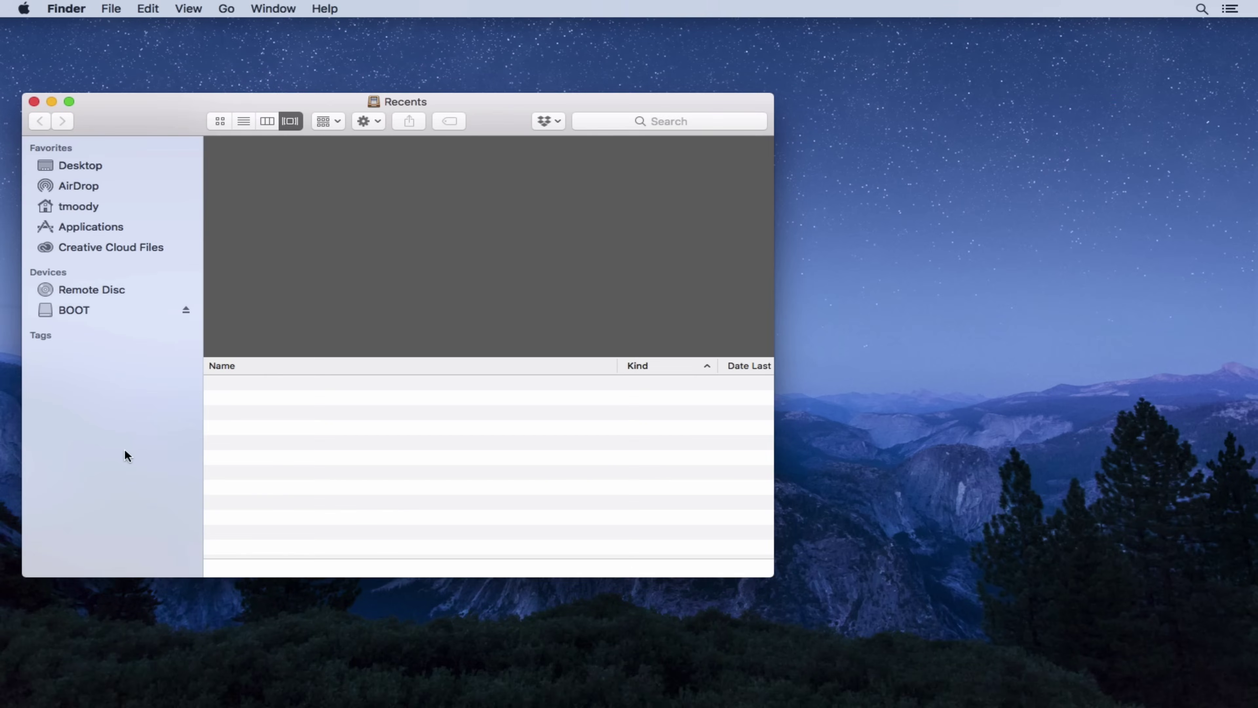
{"action": "left_click", "coordinate": [76, 311]}
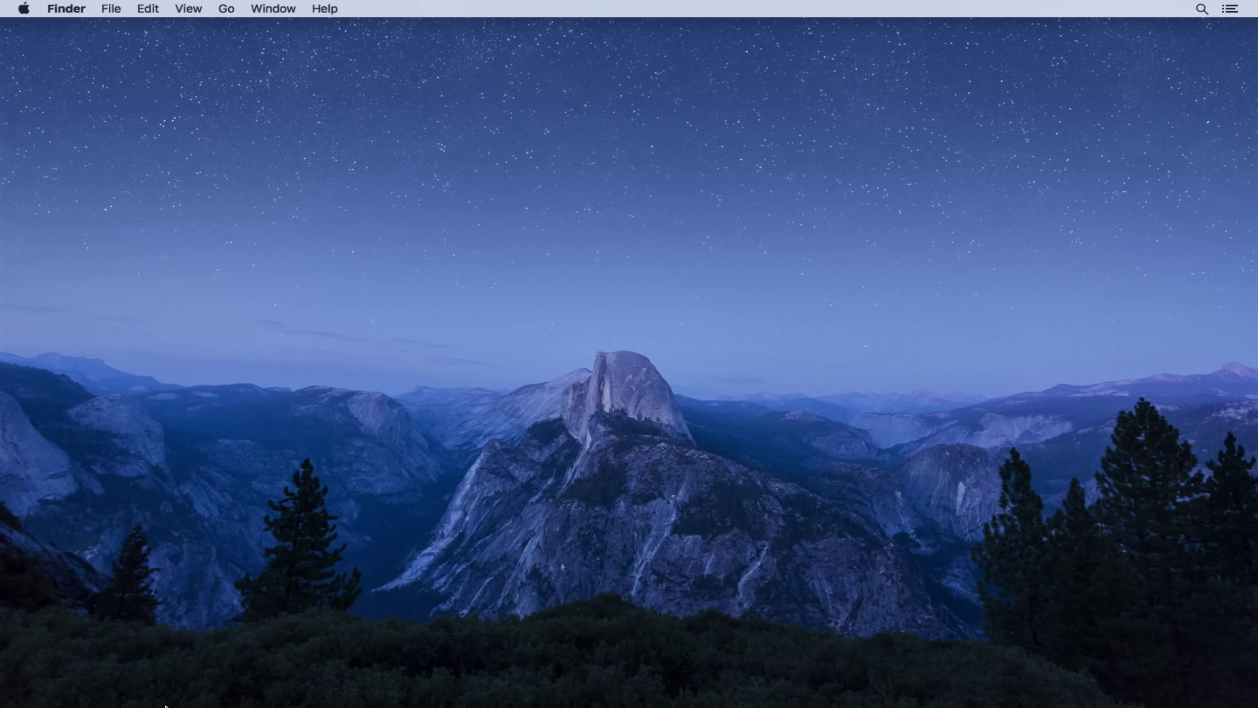
{"action": "mouse_move", "coordinate": [159, 704]}
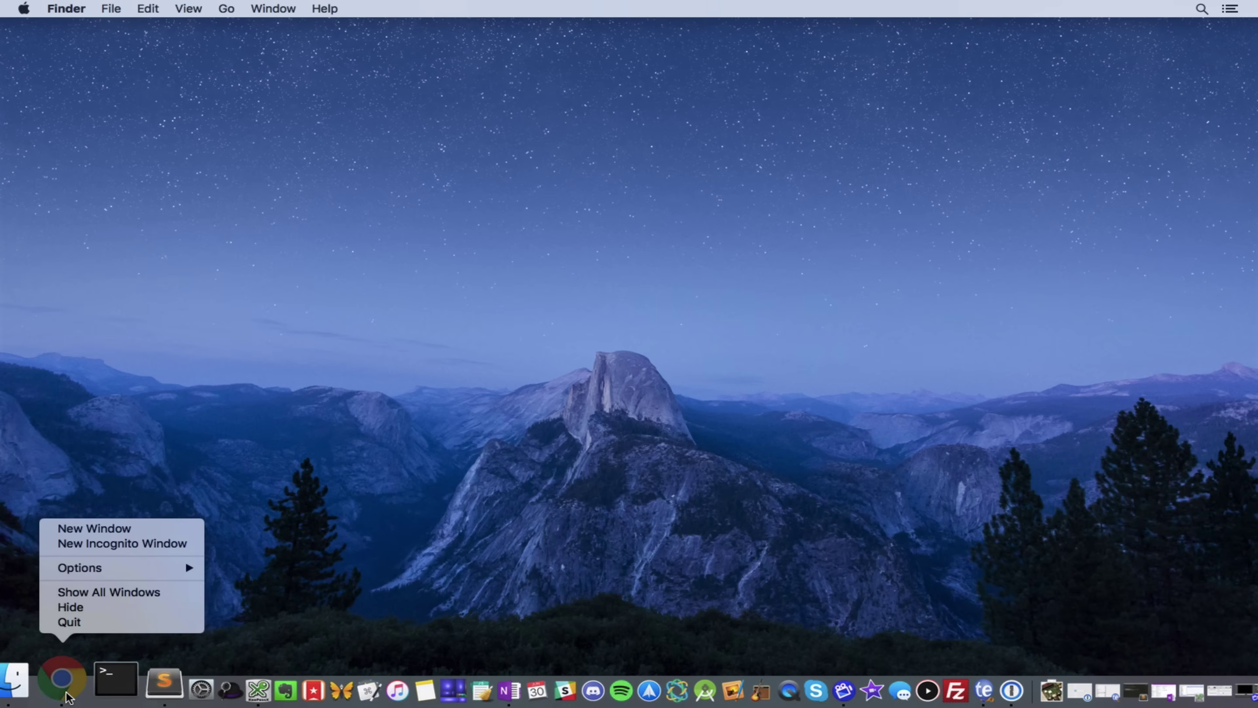
{"action": "right_click", "coordinate": [62, 679]}
{"action": "left_click", "coordinate": [124, 543]}
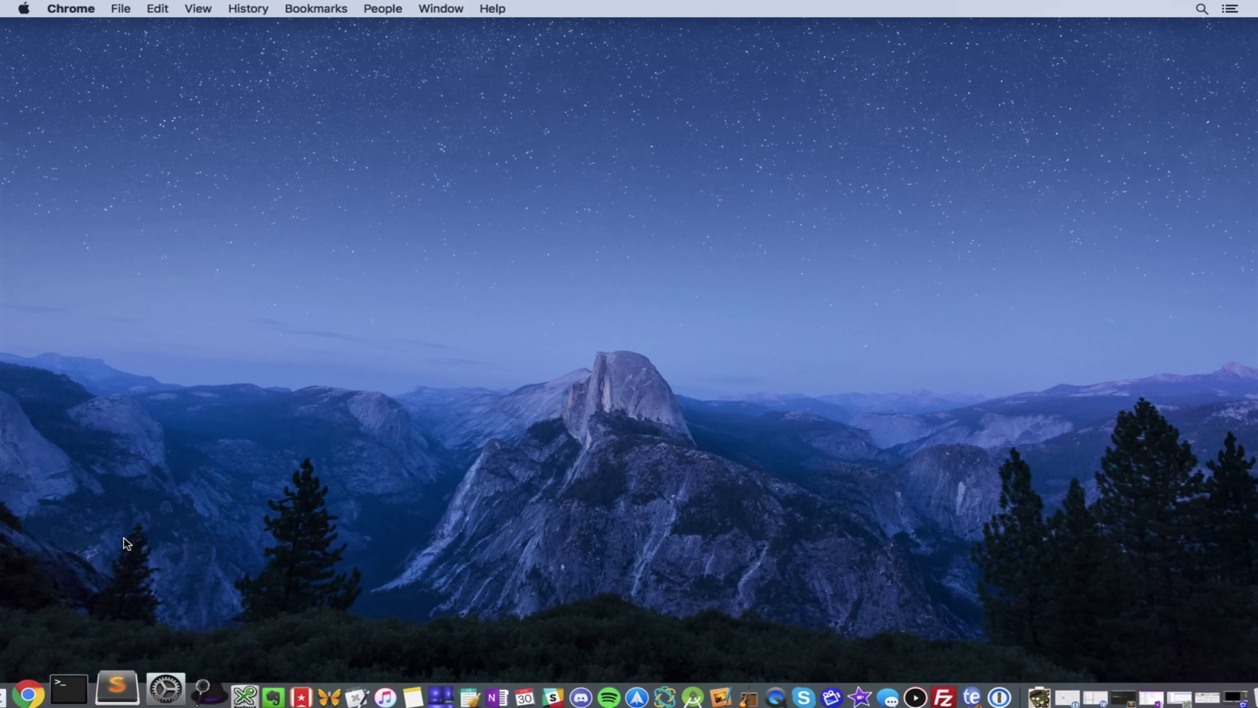
- Go to canakit.com/tools/sdformatter and download the Mac version of SD Card Formatter
{"action": "type", "text": "c"}
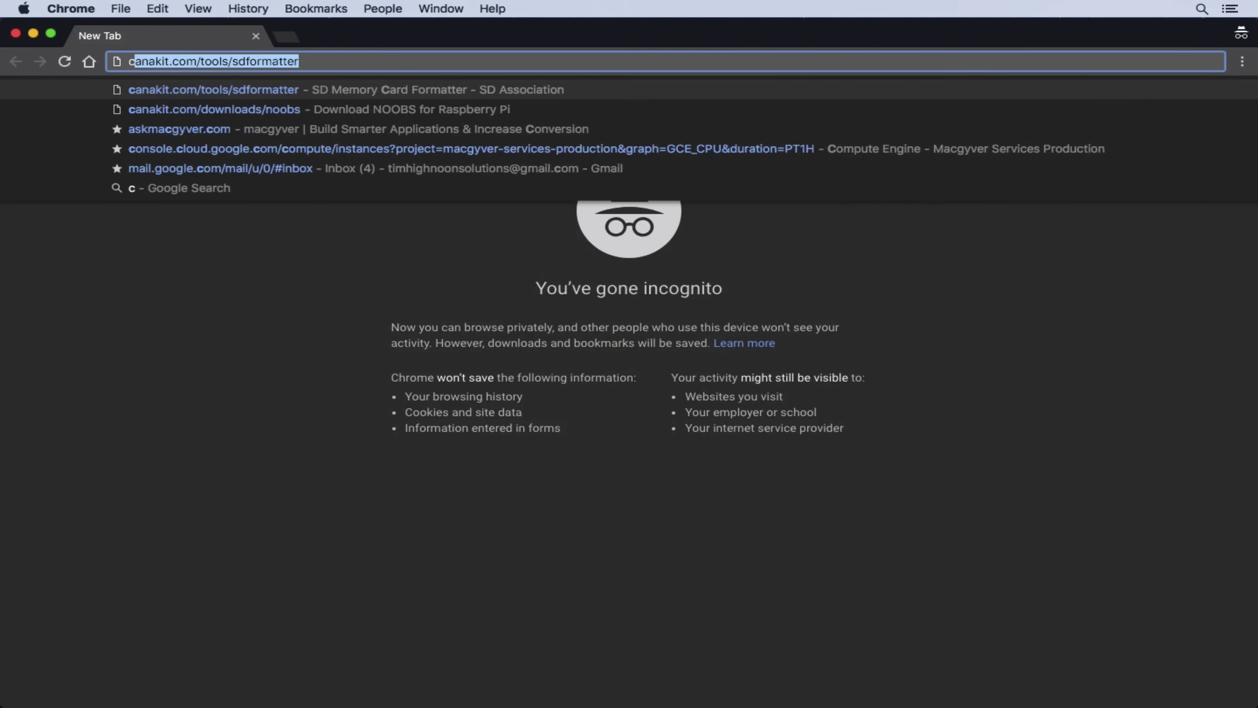
{"action": "type", "text": "anakit.com/"}
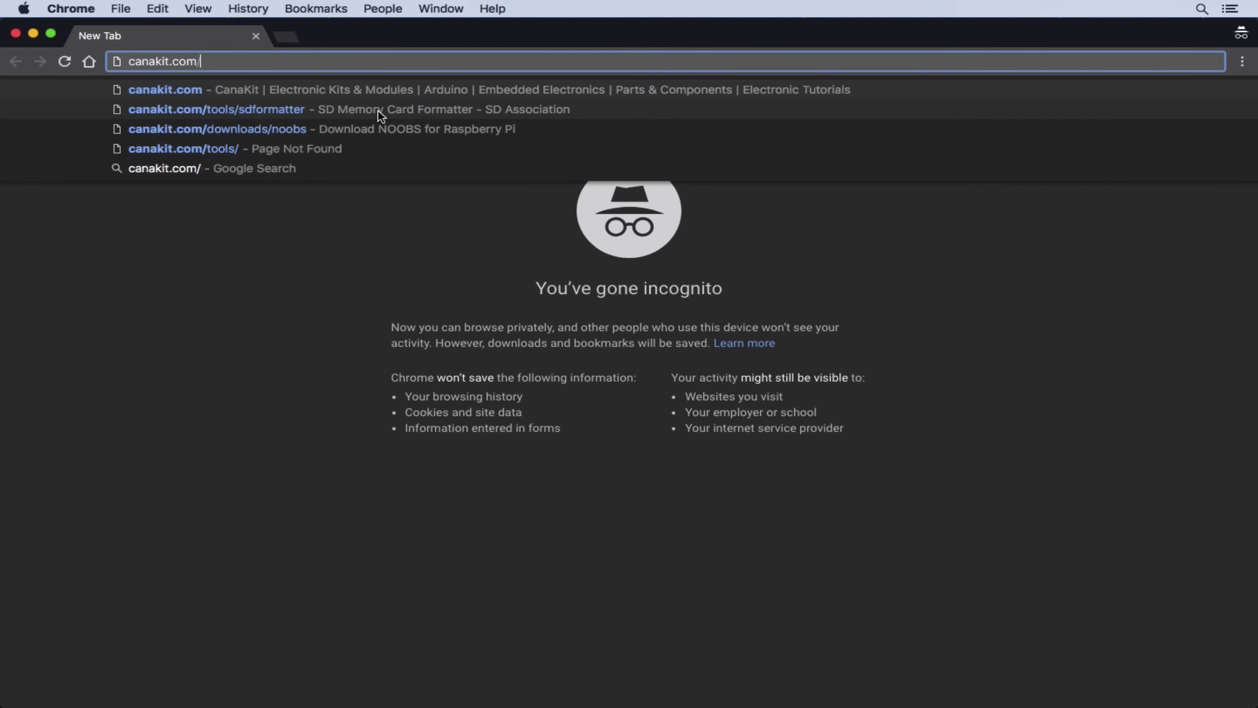
{"action": "left_click", "coordinate": [379, 111]}
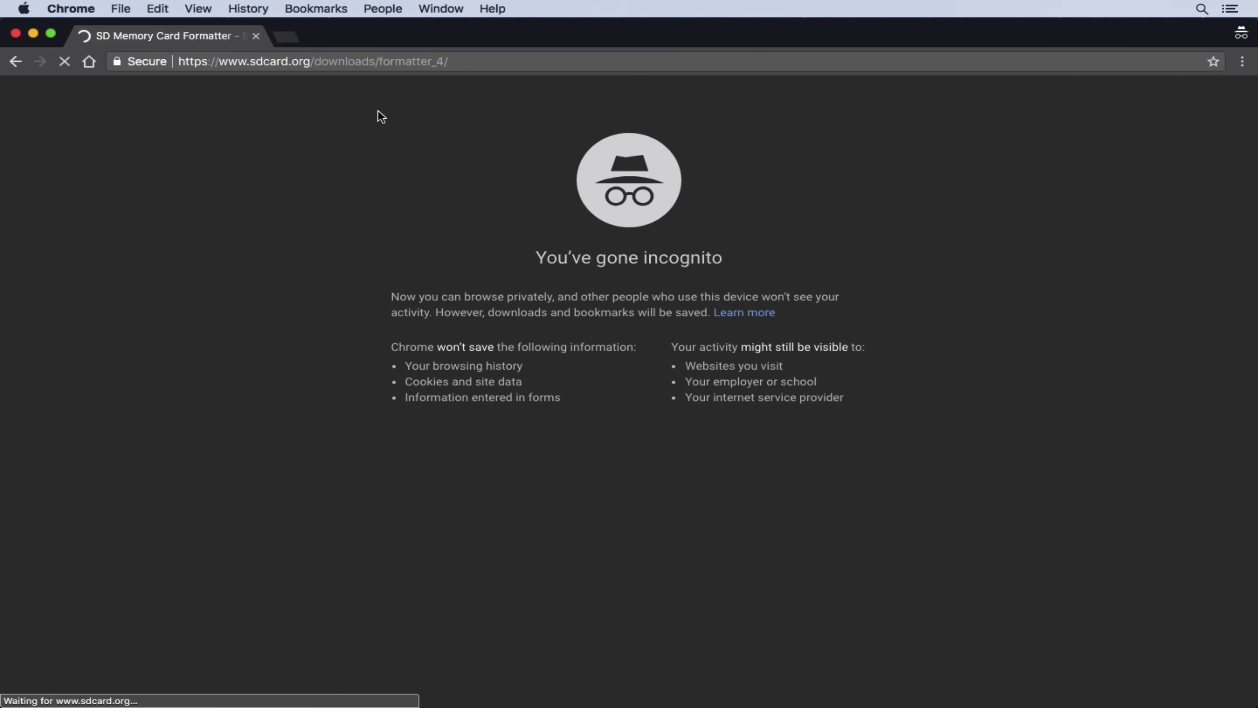
{"action": "scroll", "coordinate": [537, 292], "scroll_direction": "down", "scroll_amount": 5}
{"action": "scroll", "coordinate": [826, 284], "scroll_direction": "down", "scroll_amount": 10}
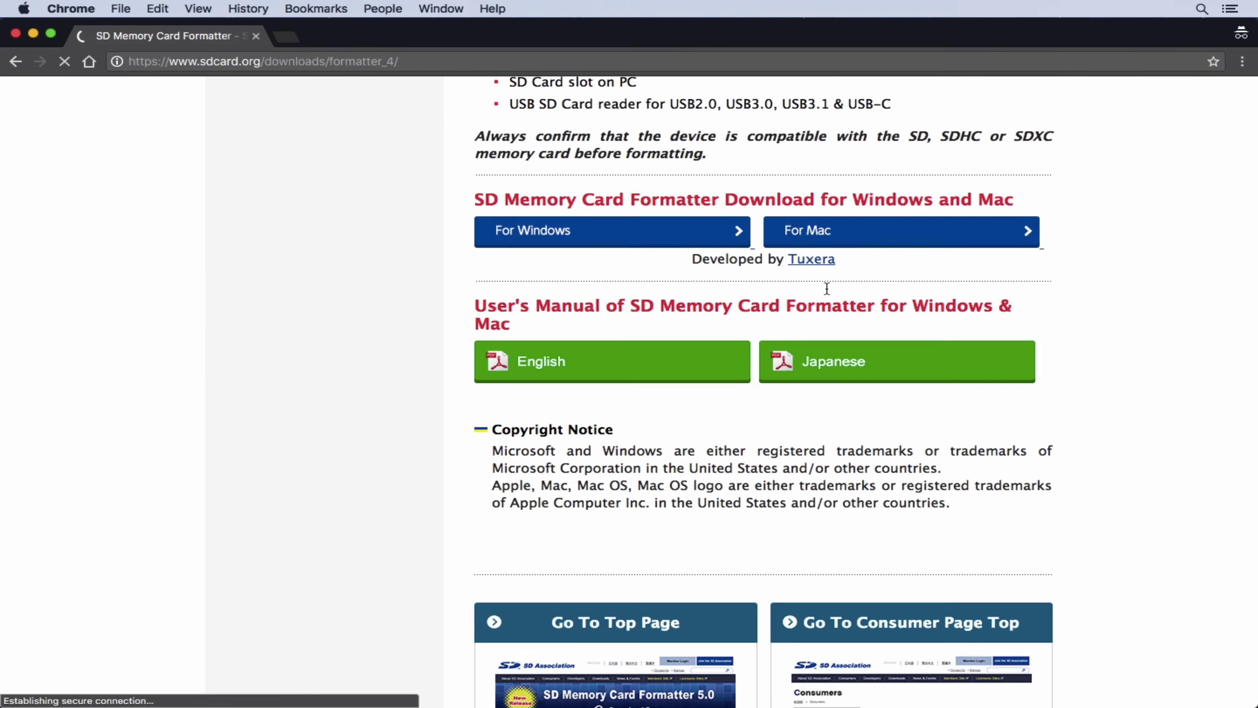
{"action": "left_click", "coordinate": [893, 236]}
{"action": "scroll", "coordinate": [886, 347], "scroll_direction": "down", "scroll_amount": 15}
- Replace InstallSD_CardFormatter0500.pkg, install SD Card Formatter 5.0.0, and select it in Applications
{"action": "left_click", "coordinate": [880, 534]}
{"action": "left_click", "coordinate": [898, 641]}
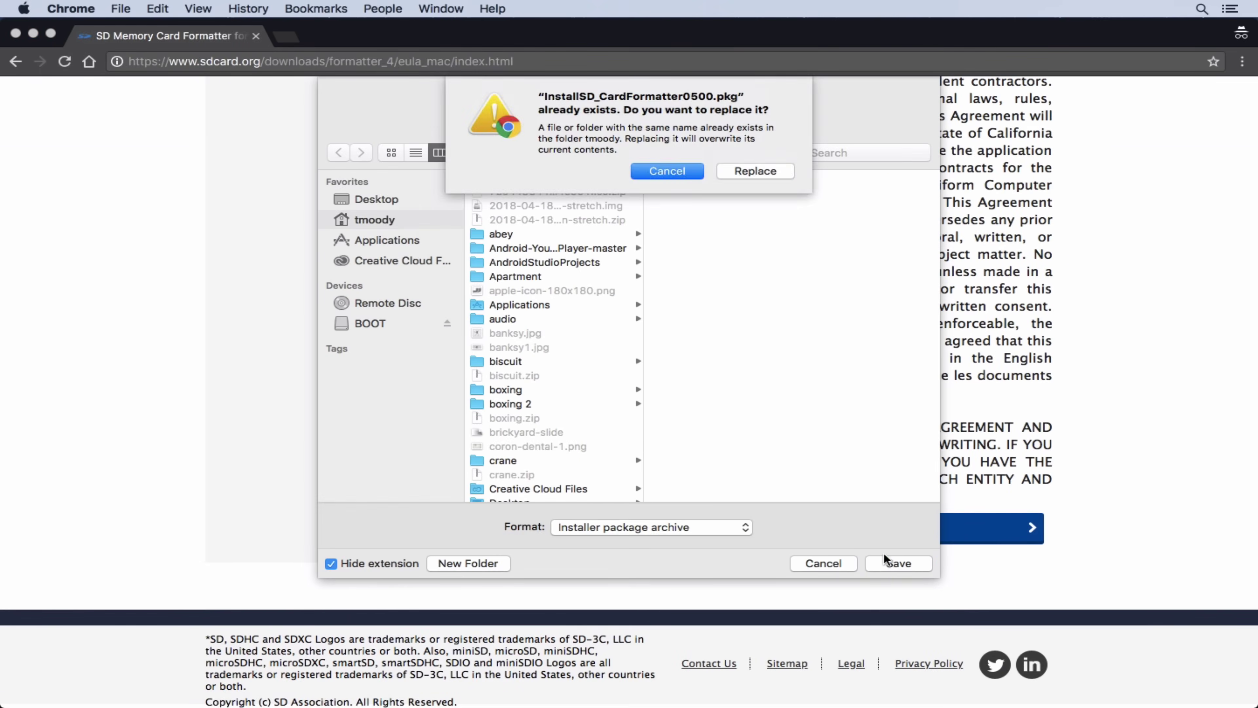
{"action": "left_click", "coordinate": [762, 176]}
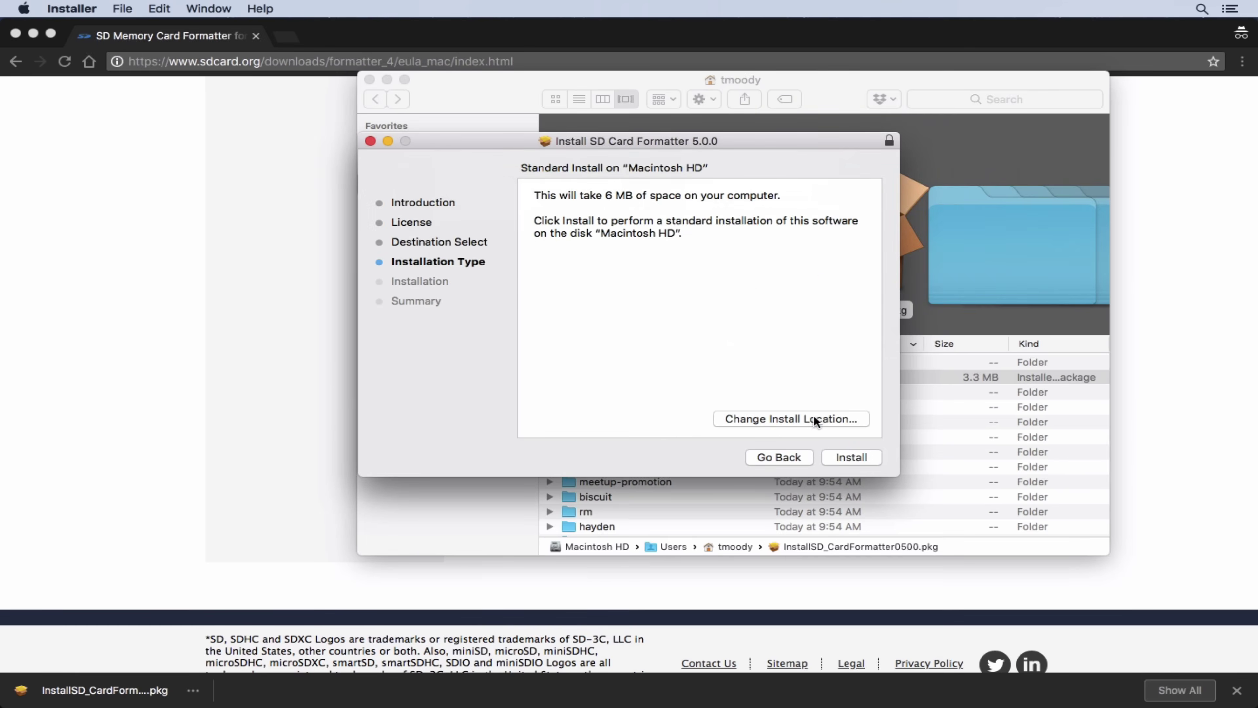
{"action": "left_click", "coordinate": [853, 455]}
{"action": "type", "text": "••••••••"}
{"action": "key", "text": "Return"}
{"action": "left_click", "coordinate": [847, 457]}
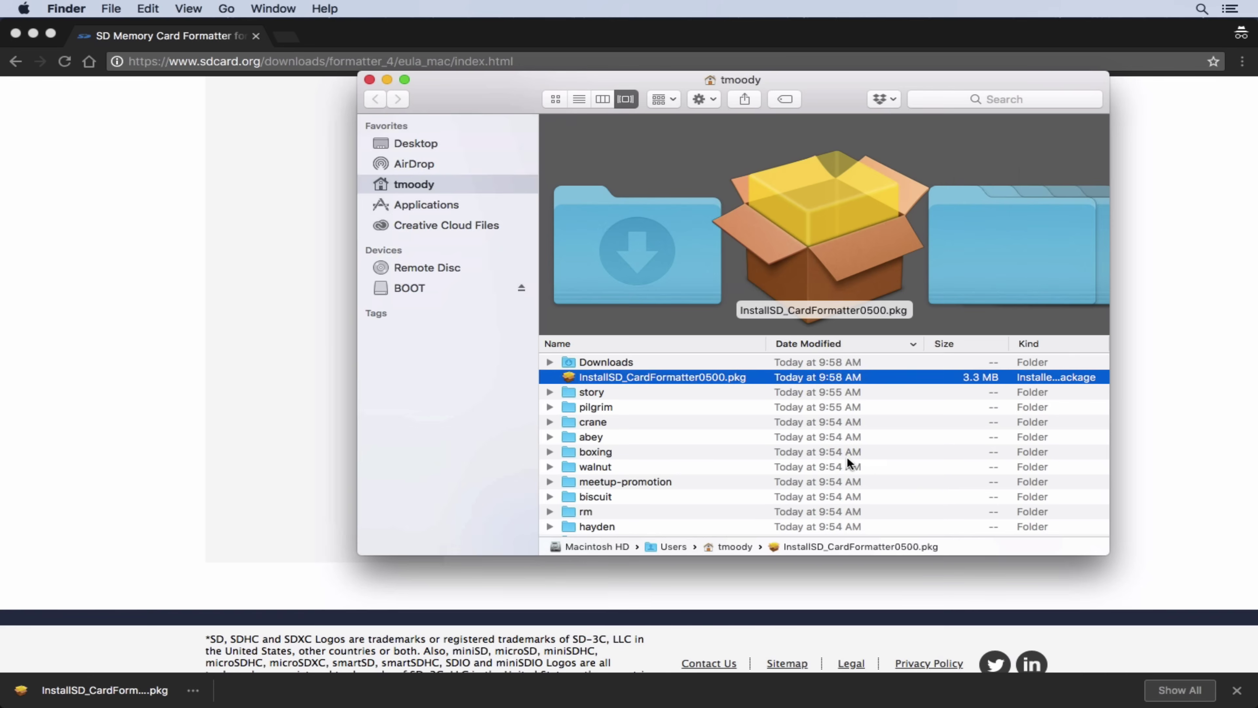
{"action": "left_click", "coordinate": [446, 204]}
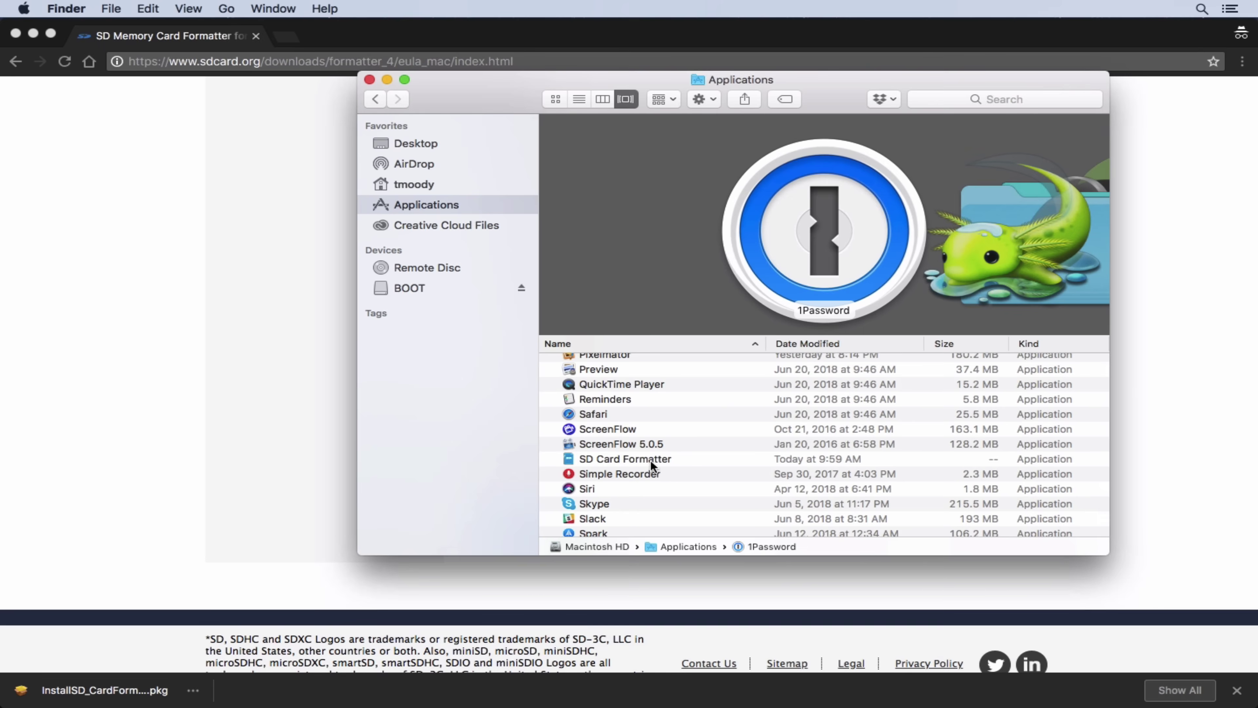
{"action": "left_click", "coordinate": [636, 455]}
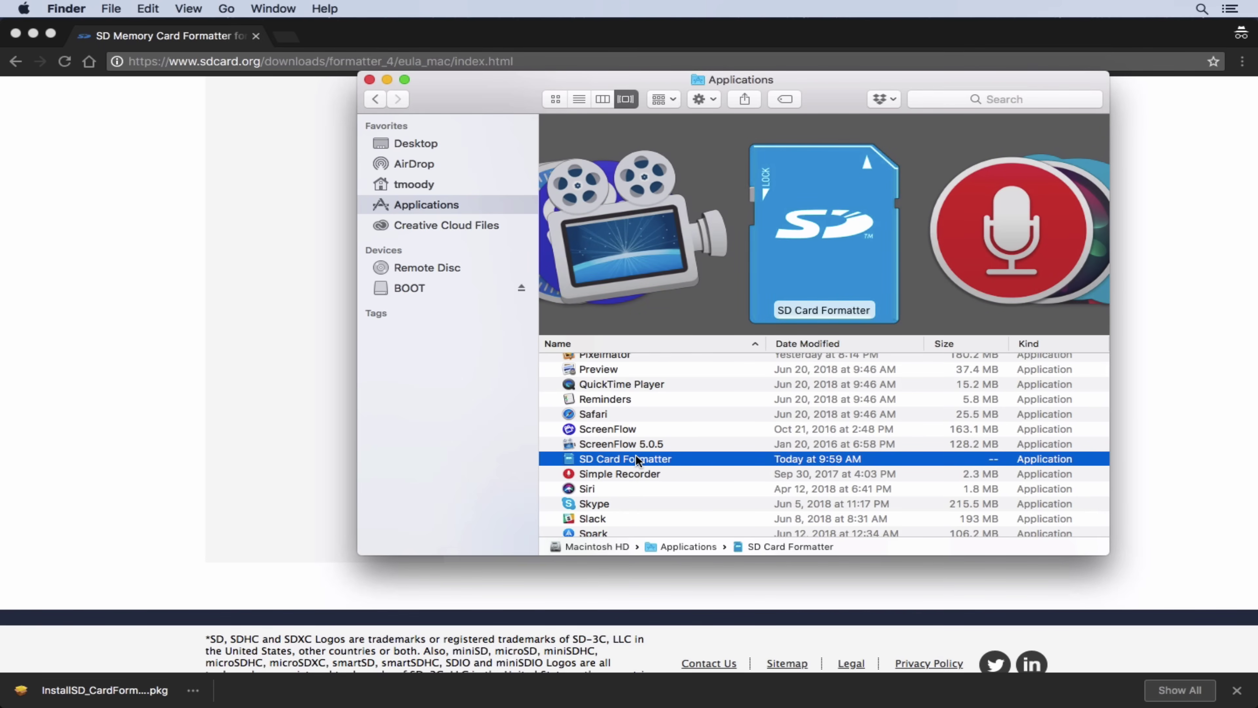
- Launch SD Card Formatter and format the 32 GB SDHC card disk2 as FAT32 labelled BOOT
{"action": "double_click", "coordinate": [629, 456]}
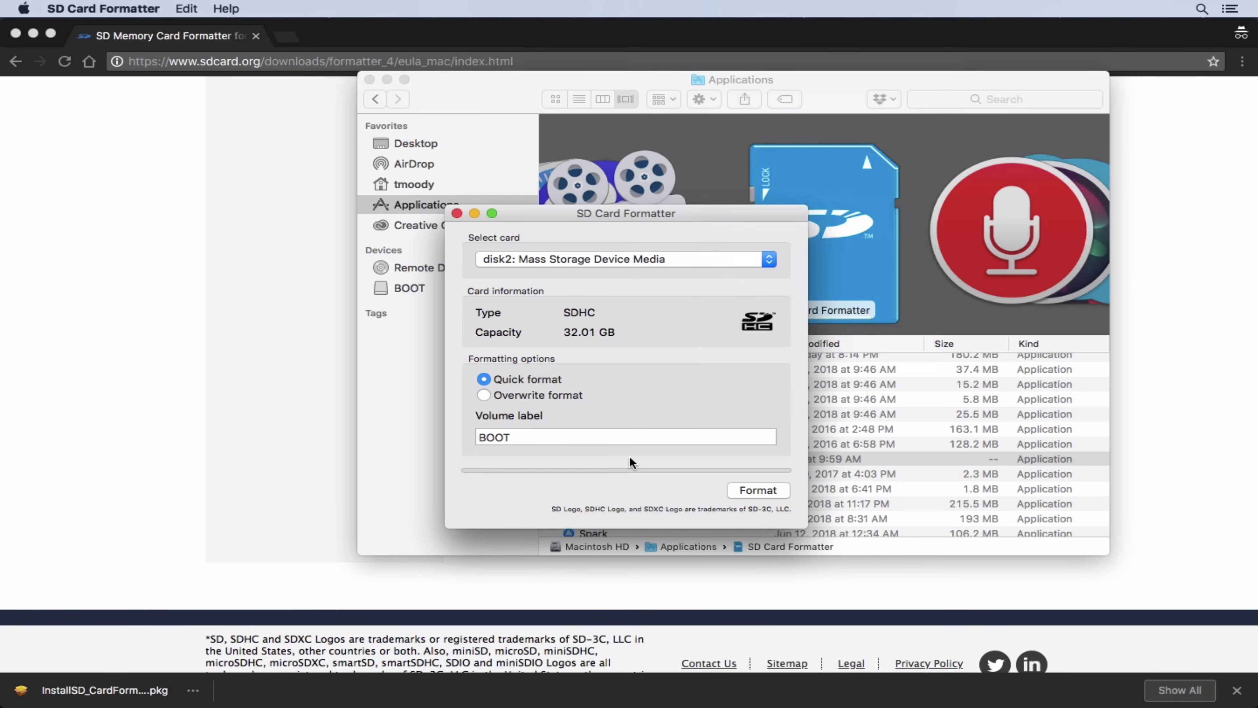
{"action": "left_click", "coordinate": [712, 260]}
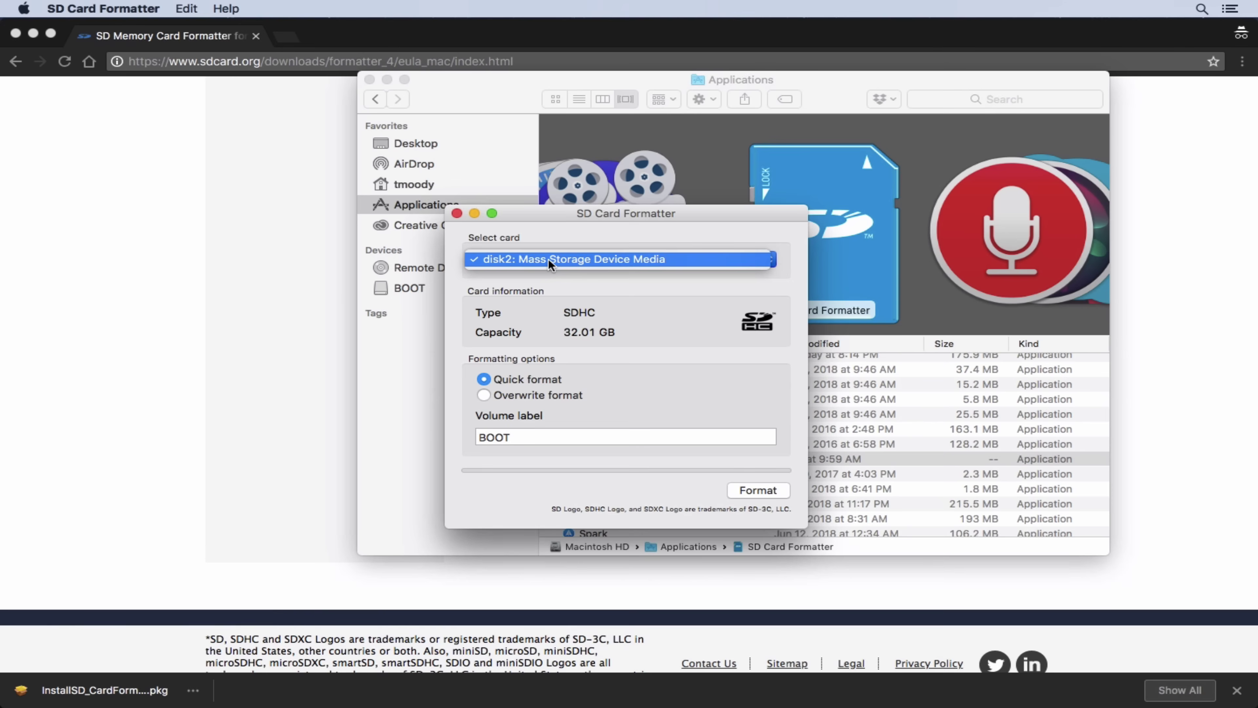
{"action": "left_click", "coordinate": [607, 256]}
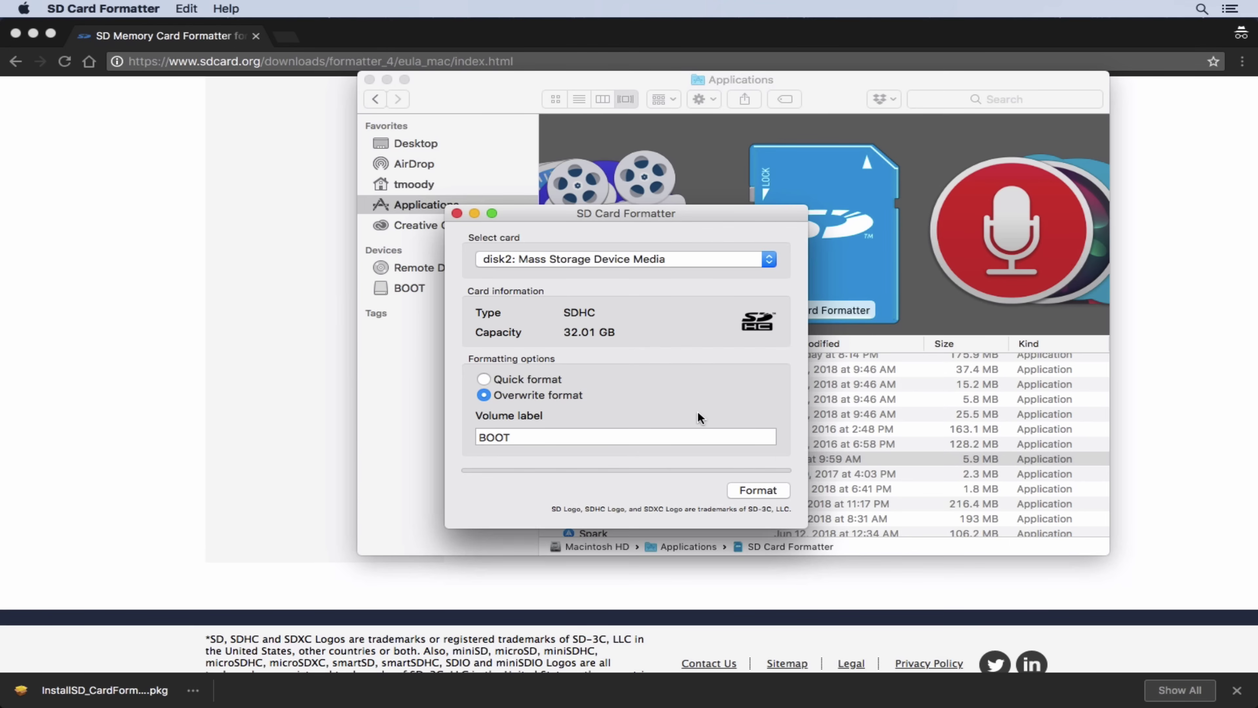
{"action": "left_click", "coordinate": [758, 490]}
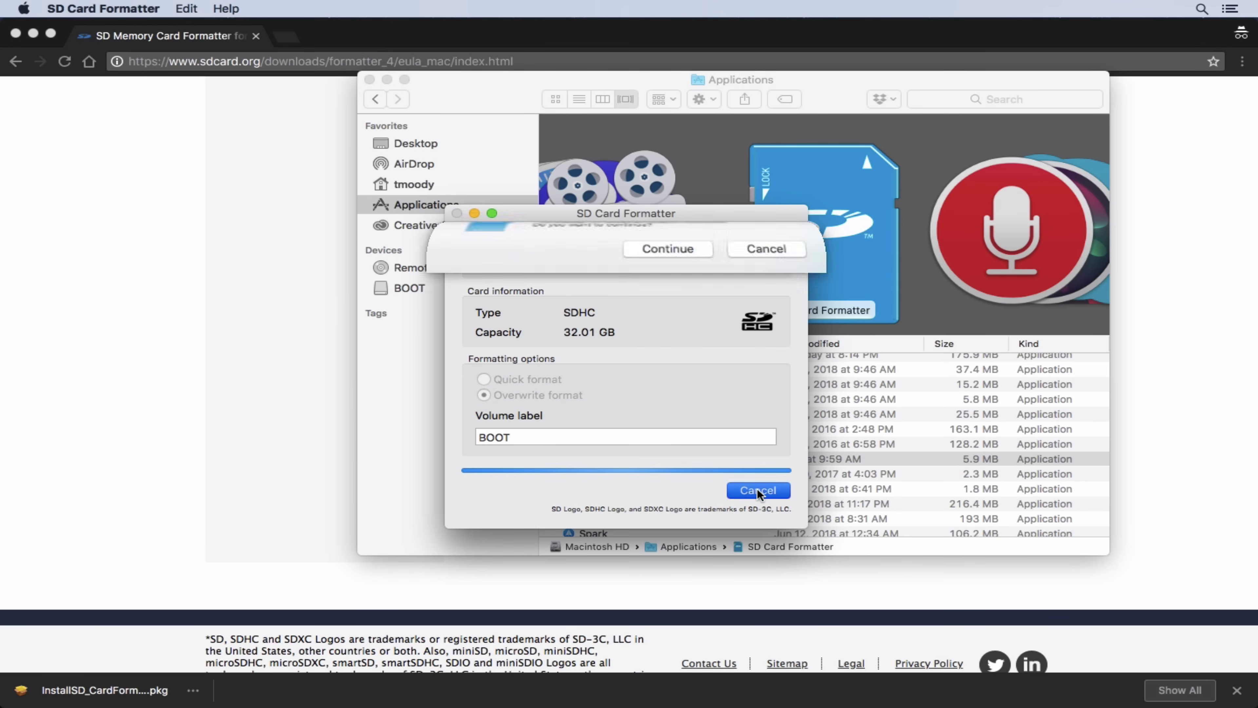
{"action": "left_click", "coordinate": [682, 301]}
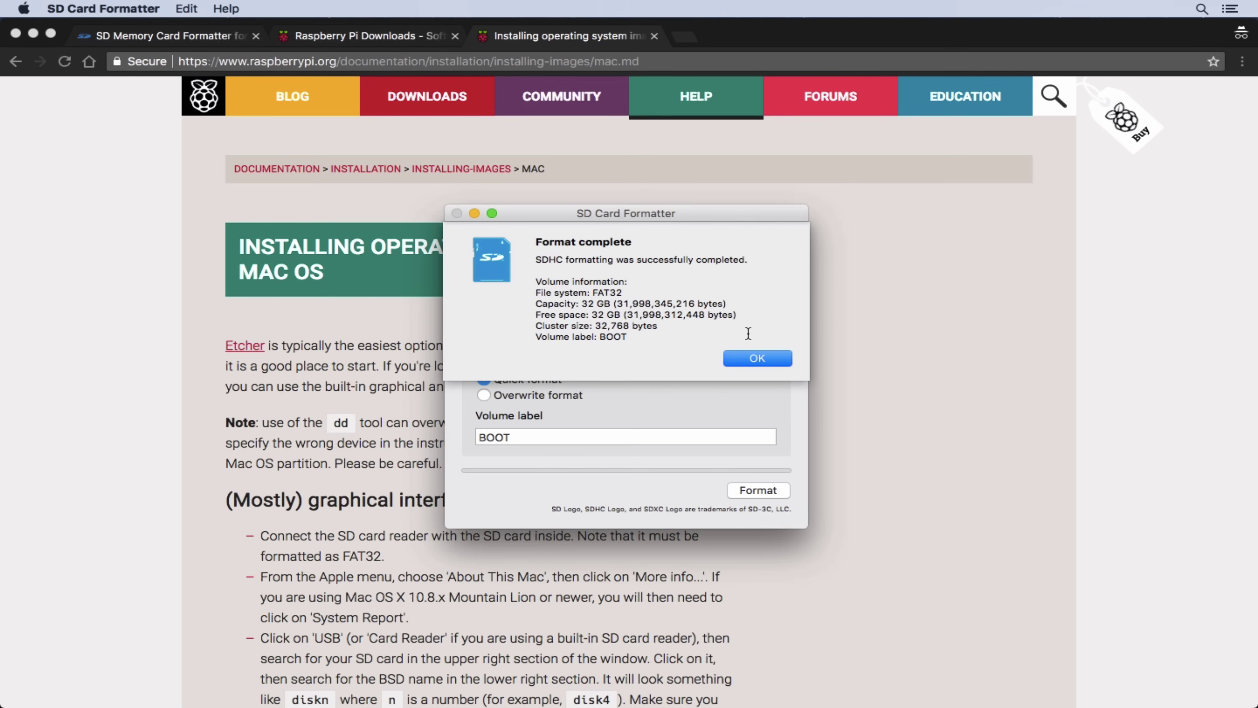
{"action": "left_click", "coordinate": [755, 358]}
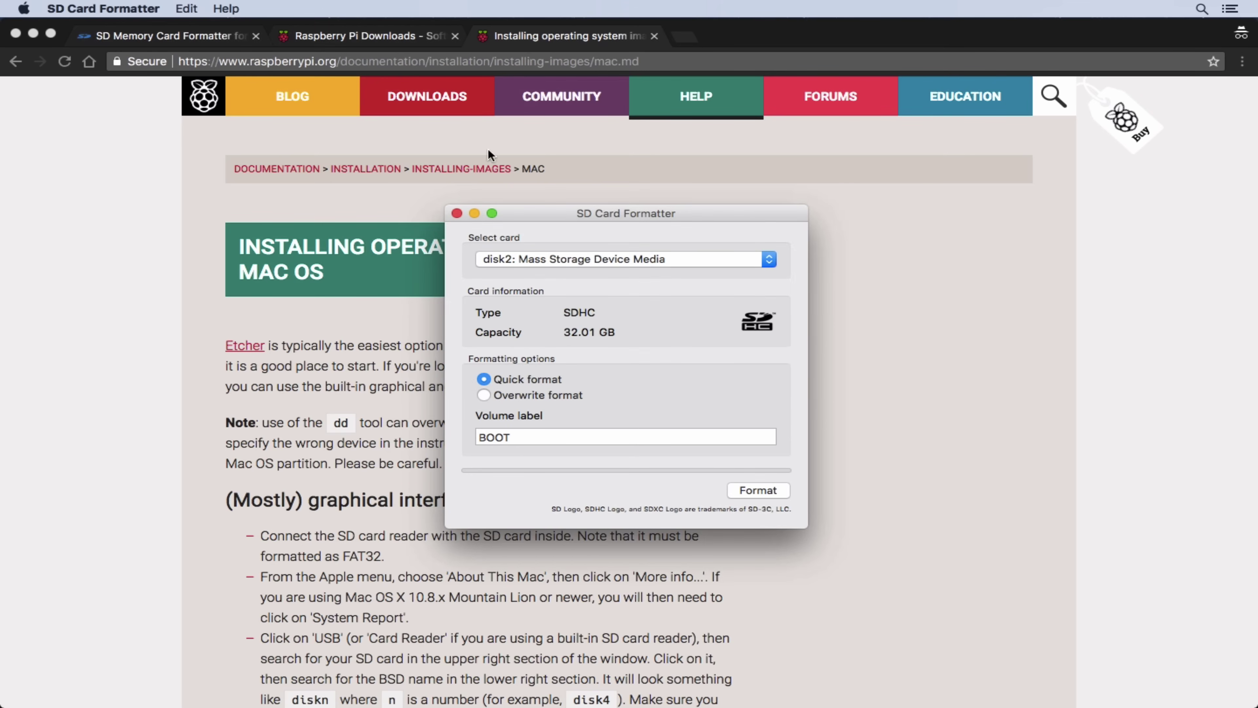
- Close SD Card Formatter and switch to the Raspberry Pi Downloads tab in Chrome
{"action": "left_click", "coordinate": [458, 213]}
{"action": "left_click", "coordinate": [371, 31]}
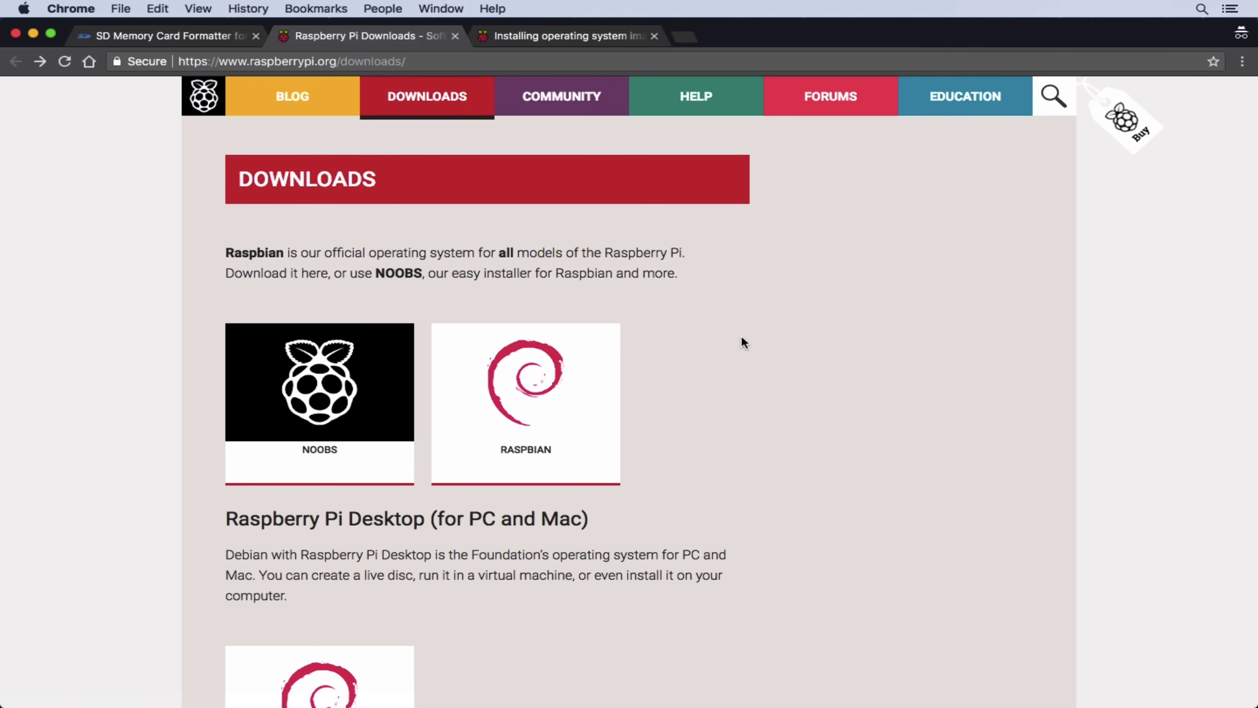
- Download the Raspbian Stretch with Desktop ZIP (2018-06-27-raspbian-stretch.zip) and reveal it in Finder
{"action": "scroll", "coordinate": [742, 337], "scroll_direction": "down", "scroll_amount": 15}
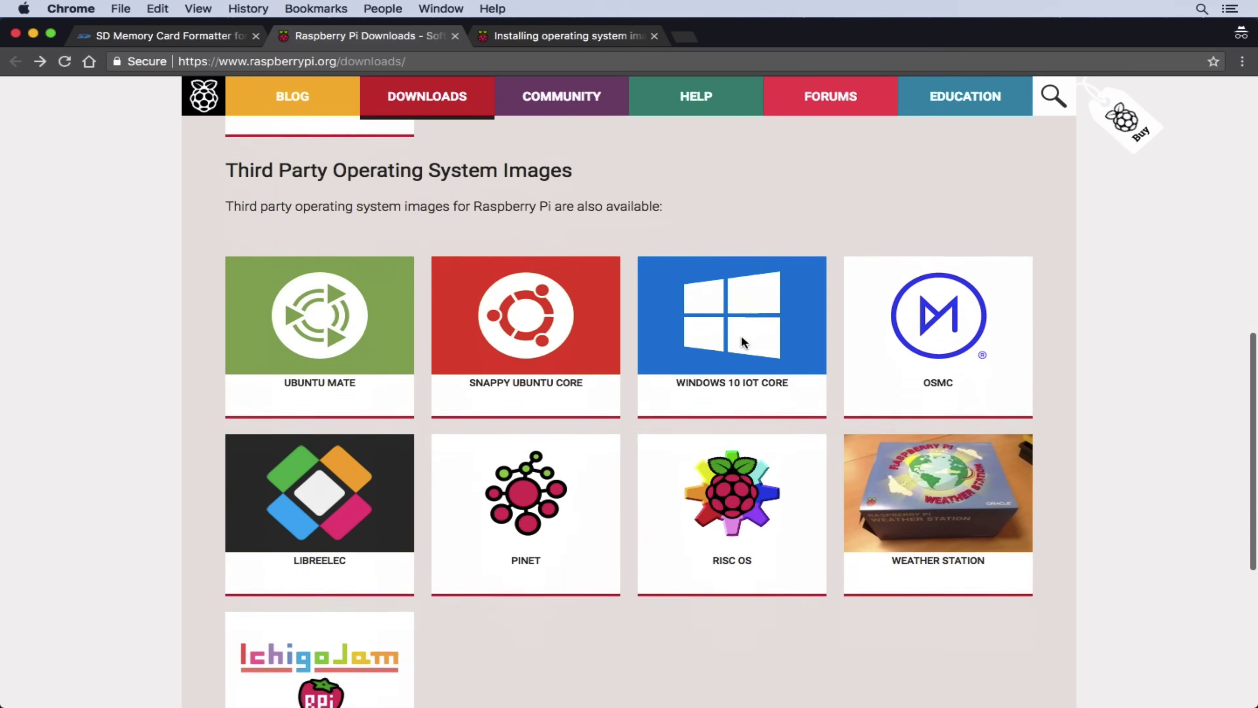
{"action": "scroll", "coordinate": [741, 336], "scroll_direction": "up", "scroll_amount": 15}
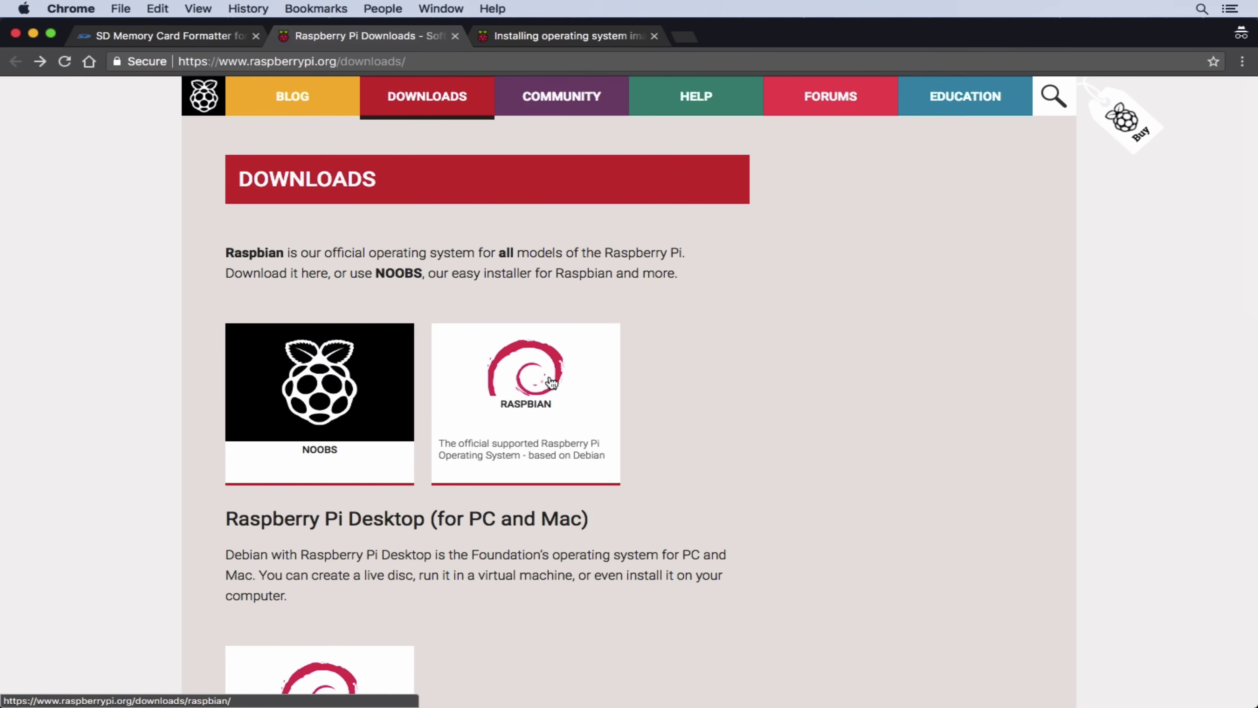
{"action": "left_click", "coordinate": [551, 383]}
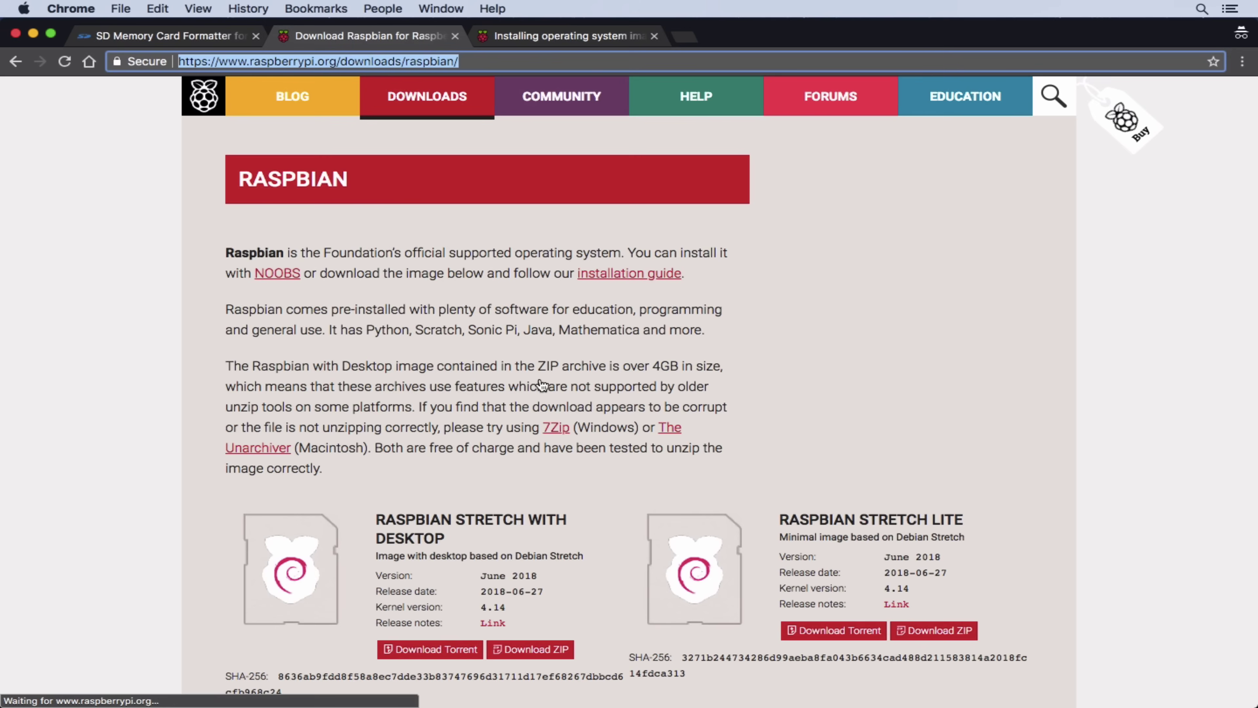
{"action": "scroll", "coordinate": [618, 466], "scroll_direction": "down", "scroll_amount": 5}
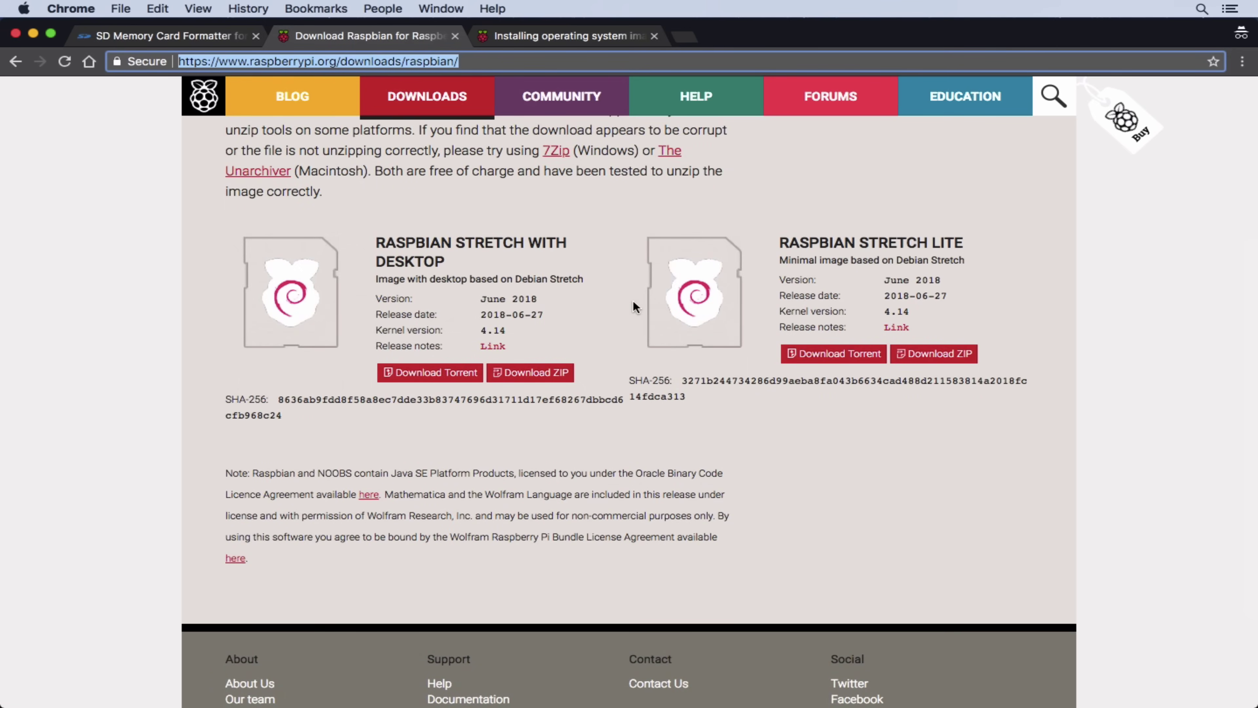
{"action": "scroll", "coordinate": [636, 307], "scroll_direction": "up", "scroll_amount": 2}
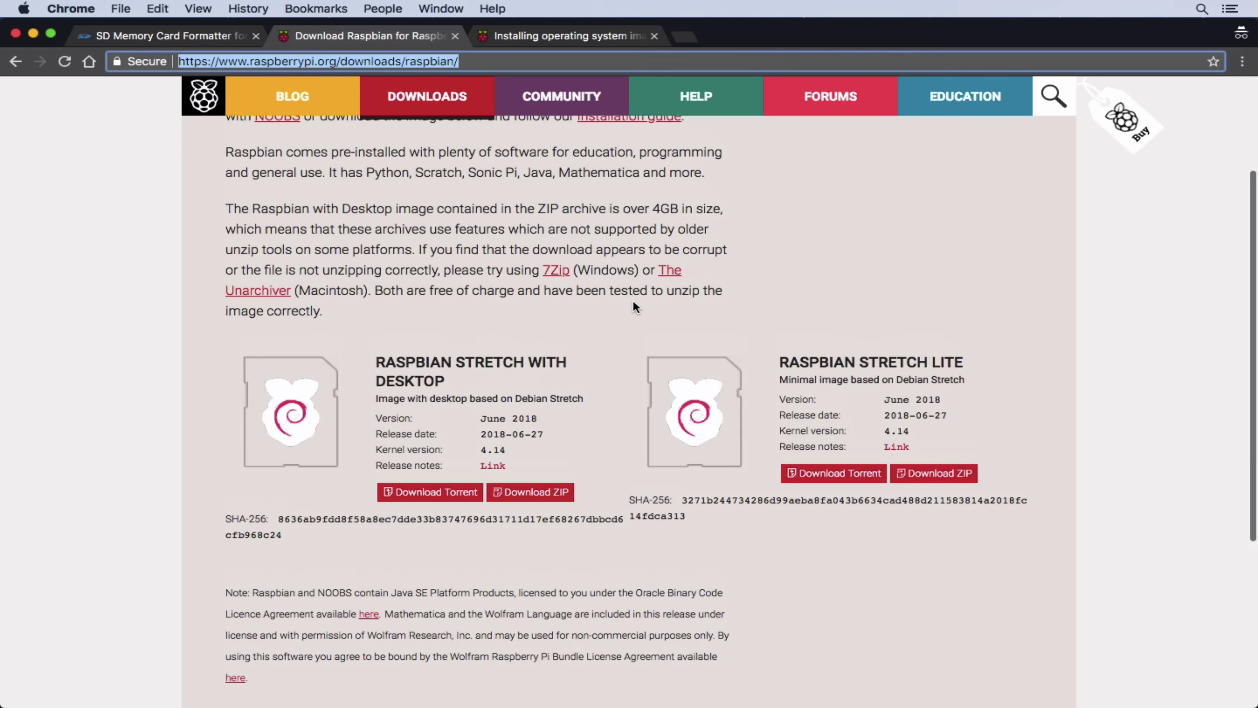
{"action": "left_click", "coordinate": [535, 492]}
{"action": "key", "text": "Return"}
{"action": "key", "text": "super+shift+j"}
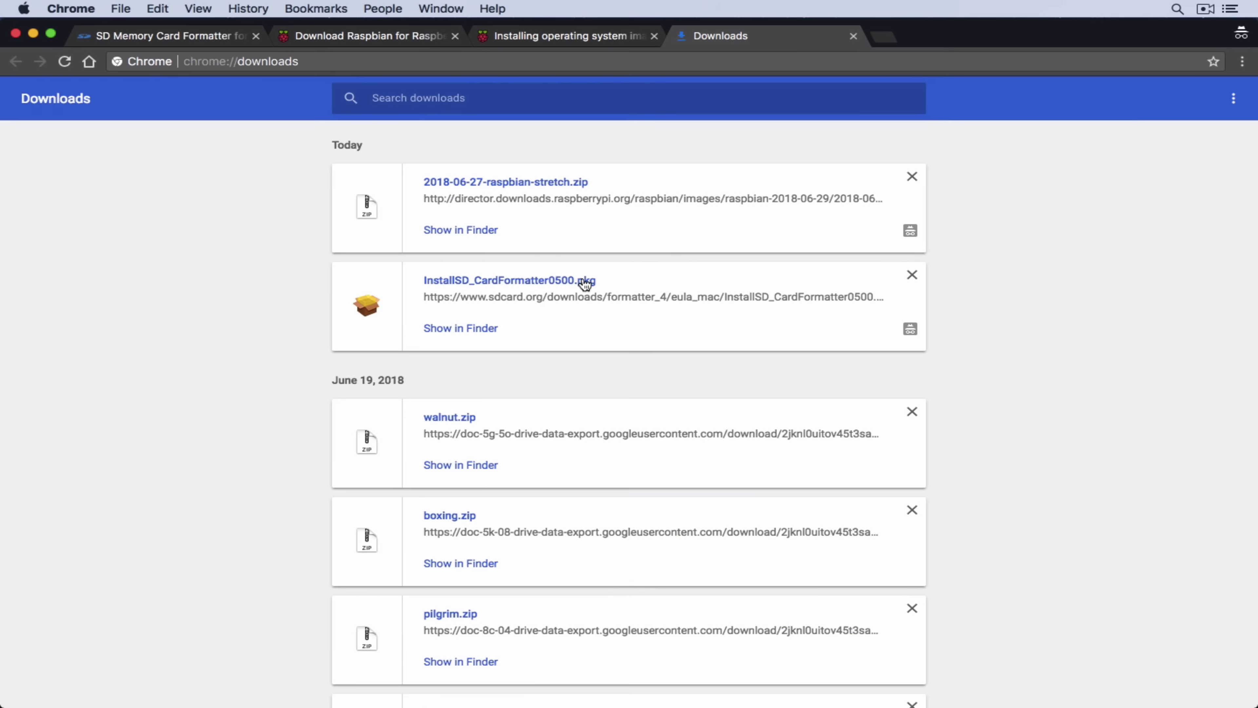
{"action": "left_click", "coordinate": [455, 231]}
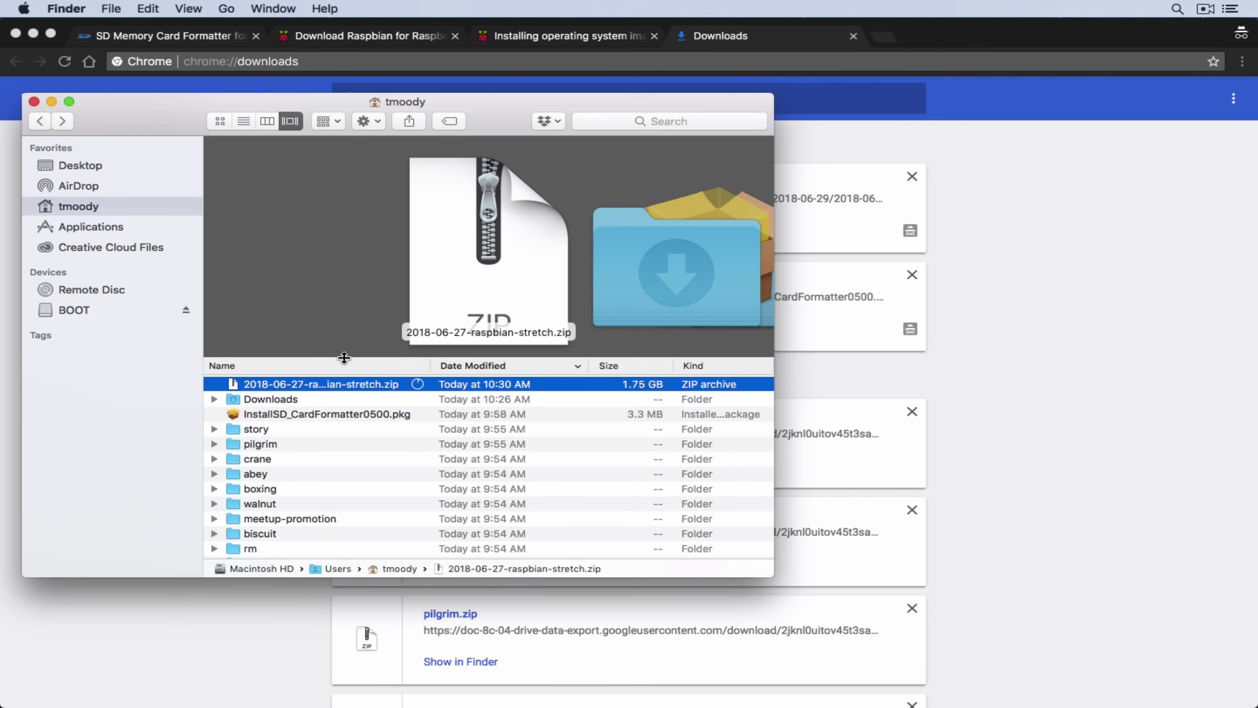
- Extract 2018-06-27-raspbian-stretch.zip into the 4.82 GB .img file, then return to Chrome
{"action": "double_click", "coordinate": [343, 385]}
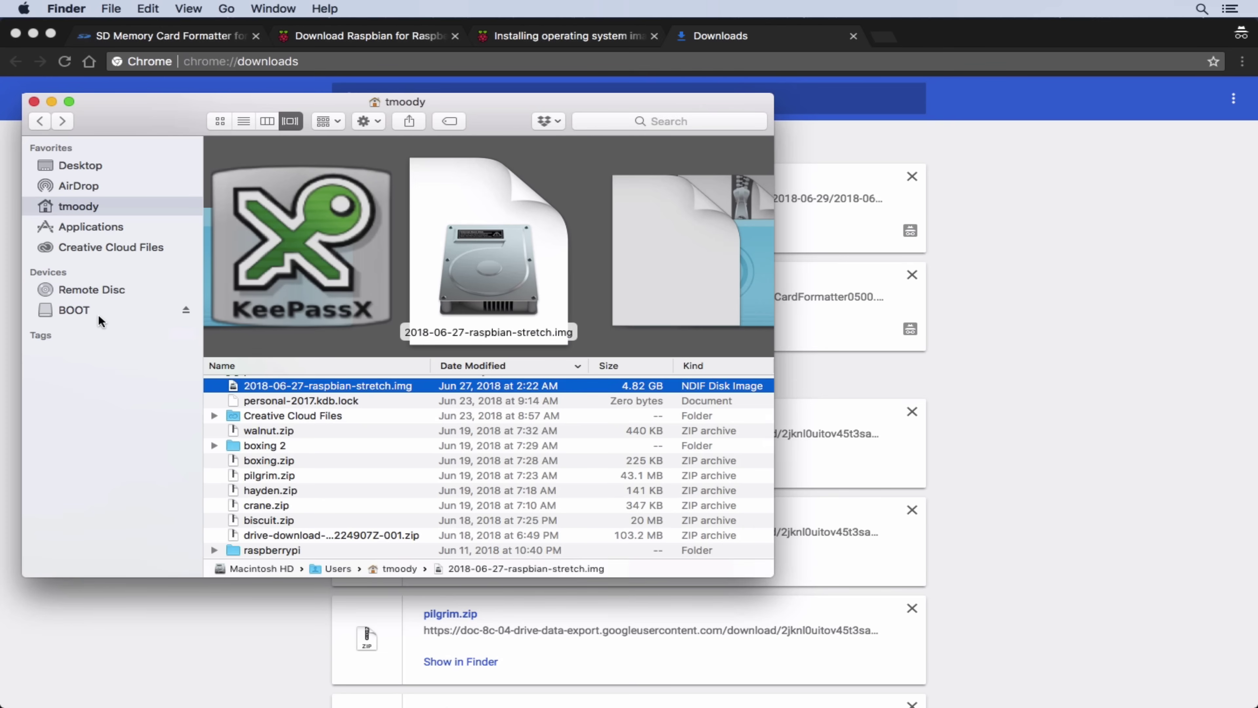
{"action": "left_click", "coordinate": [1080, 203]}
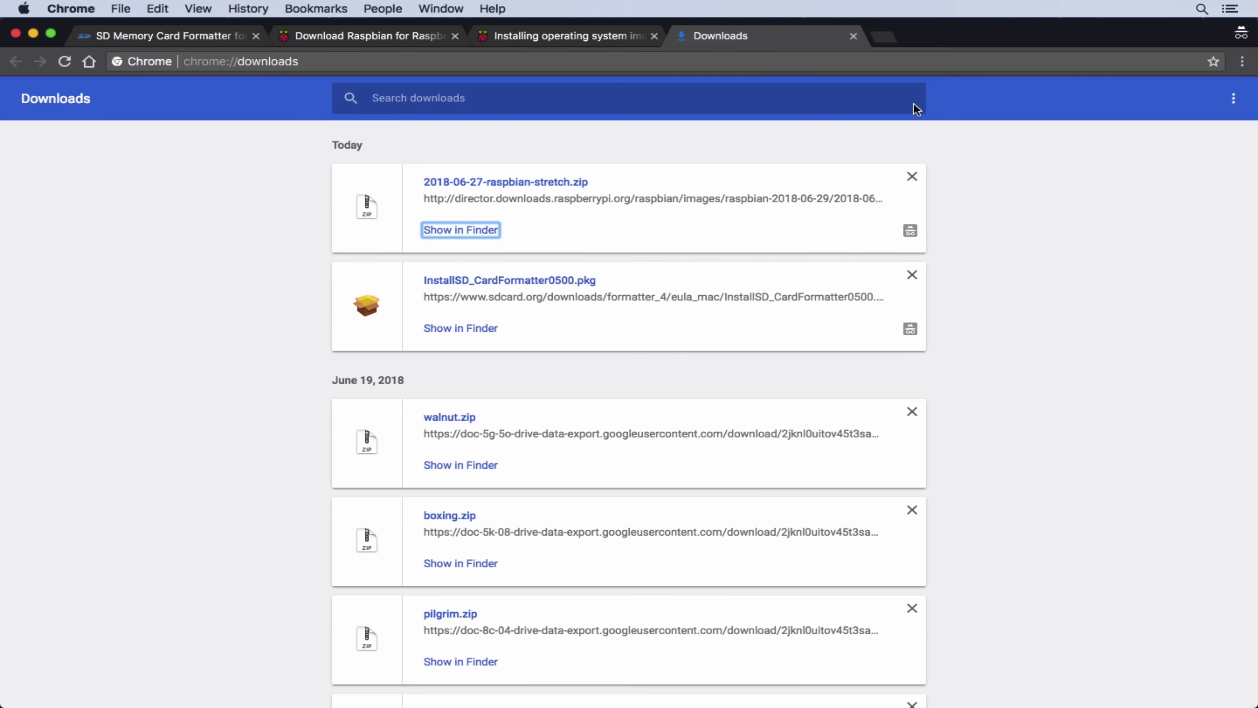
- Load canakit.com/tools/etcher in Chrome
{"action": "left_click", "coordinate": [697, 61]}
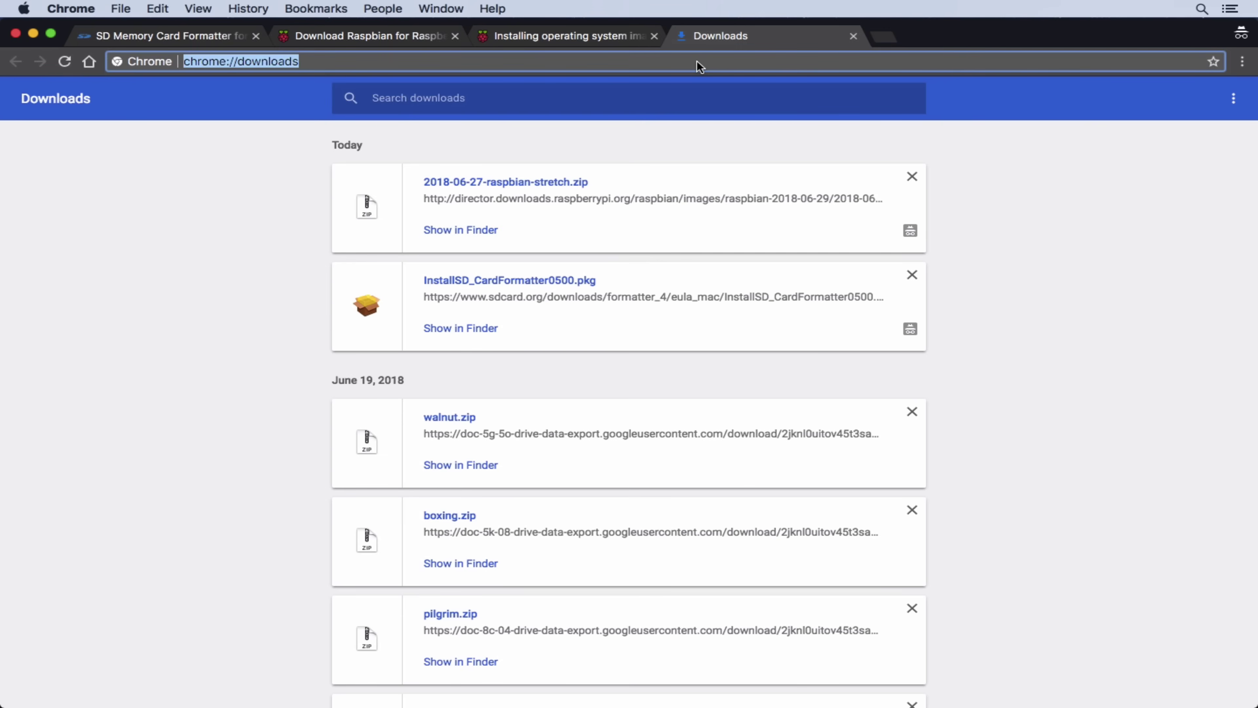
{"action": "type", "text": "canakit,"}
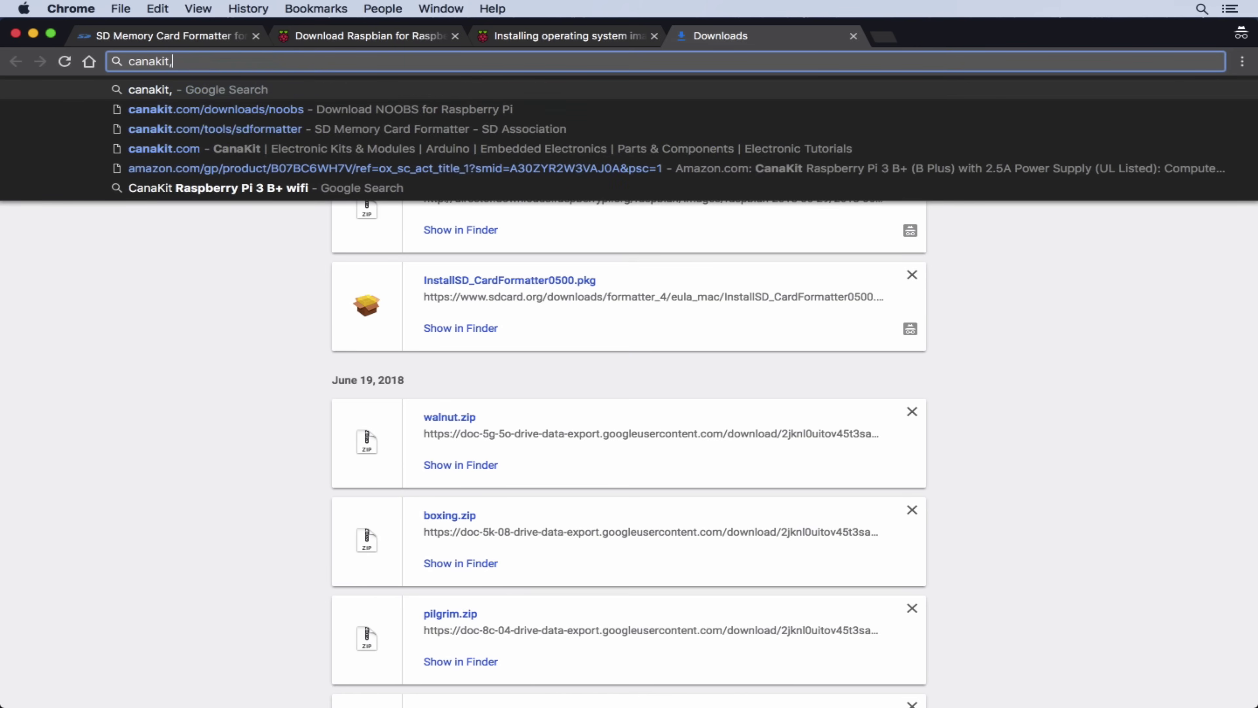
{"action": "key", "text": "BackSpace"}
{"action": "type", "text": ".com/"}
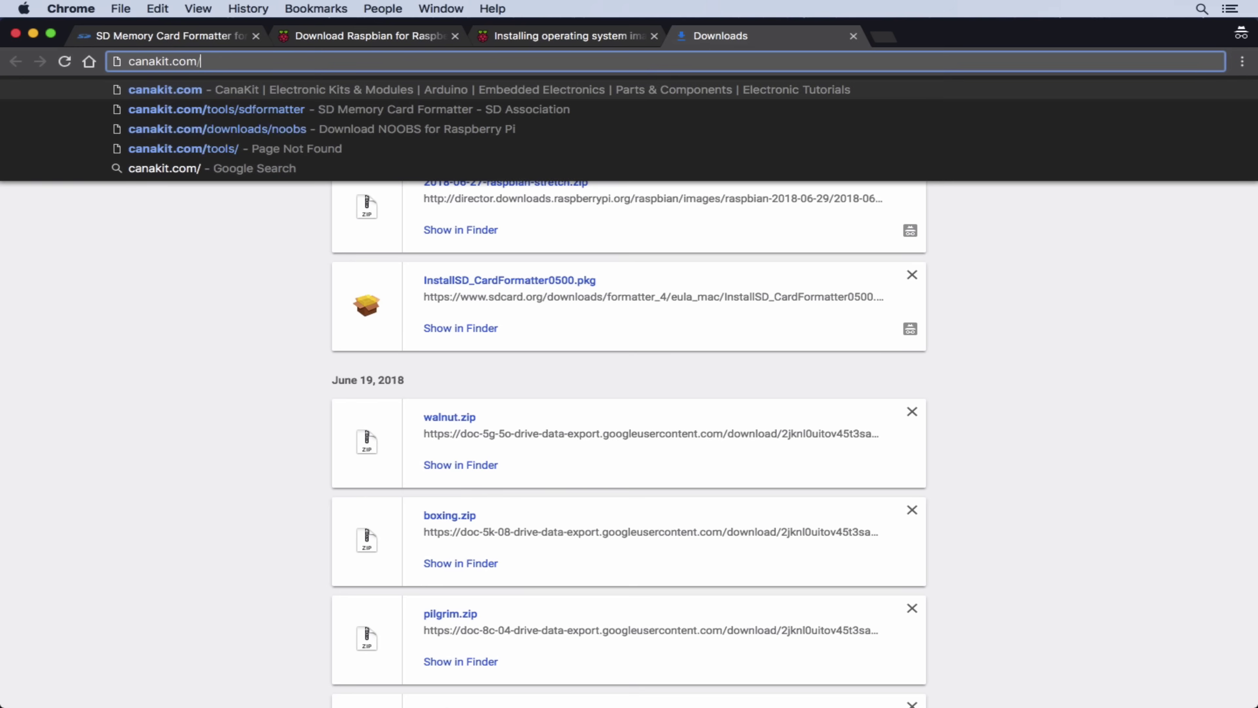
{"action": "type", "text": "tools"}
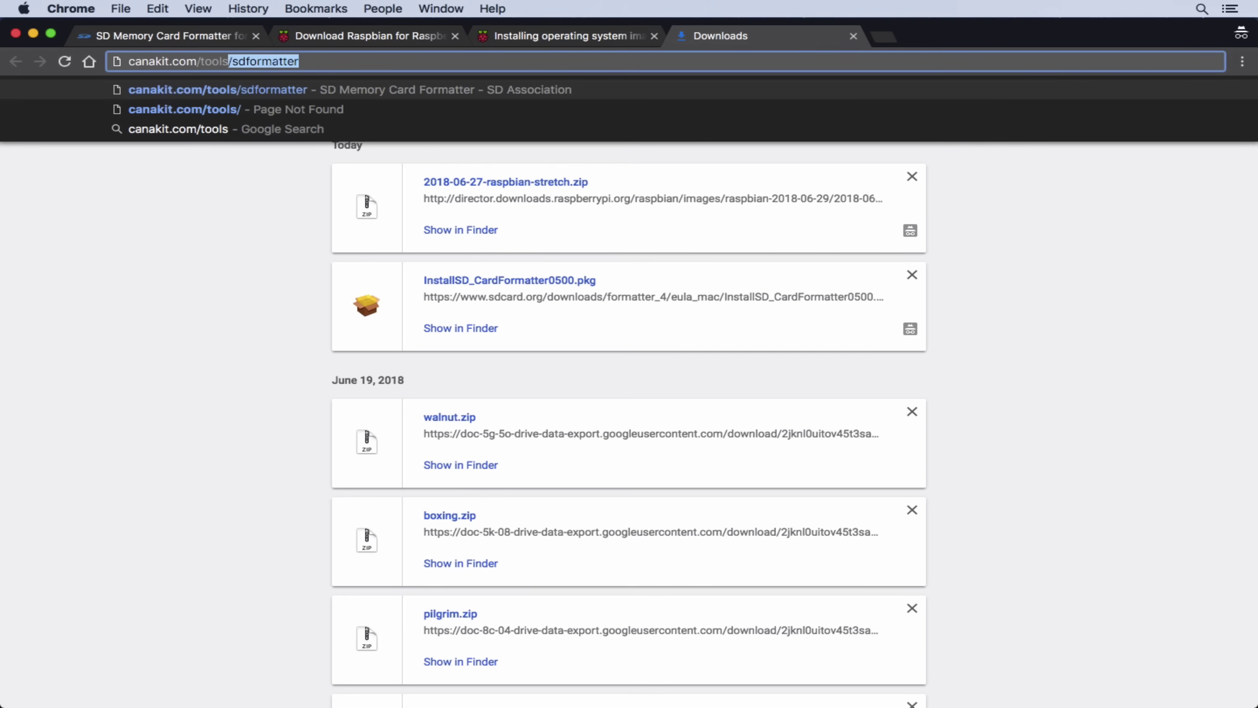
{"action": "type", "text": "/etcher"}
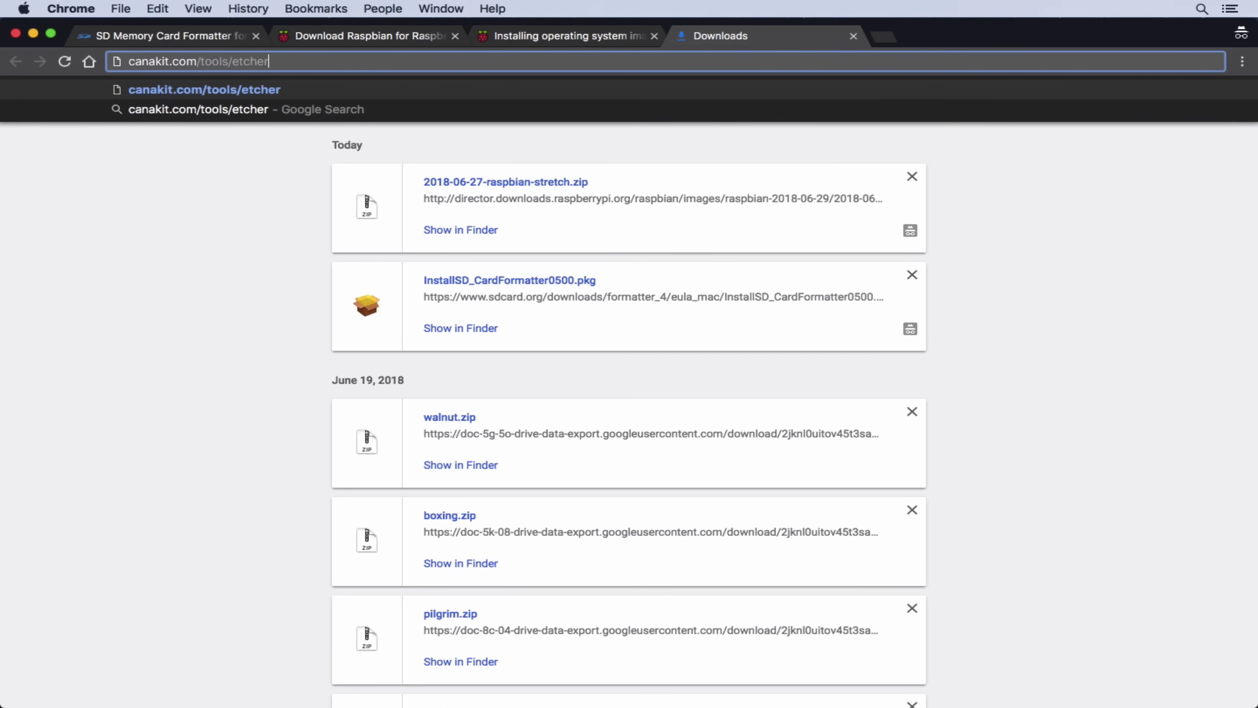
{"action": "key", "text": "Return"}
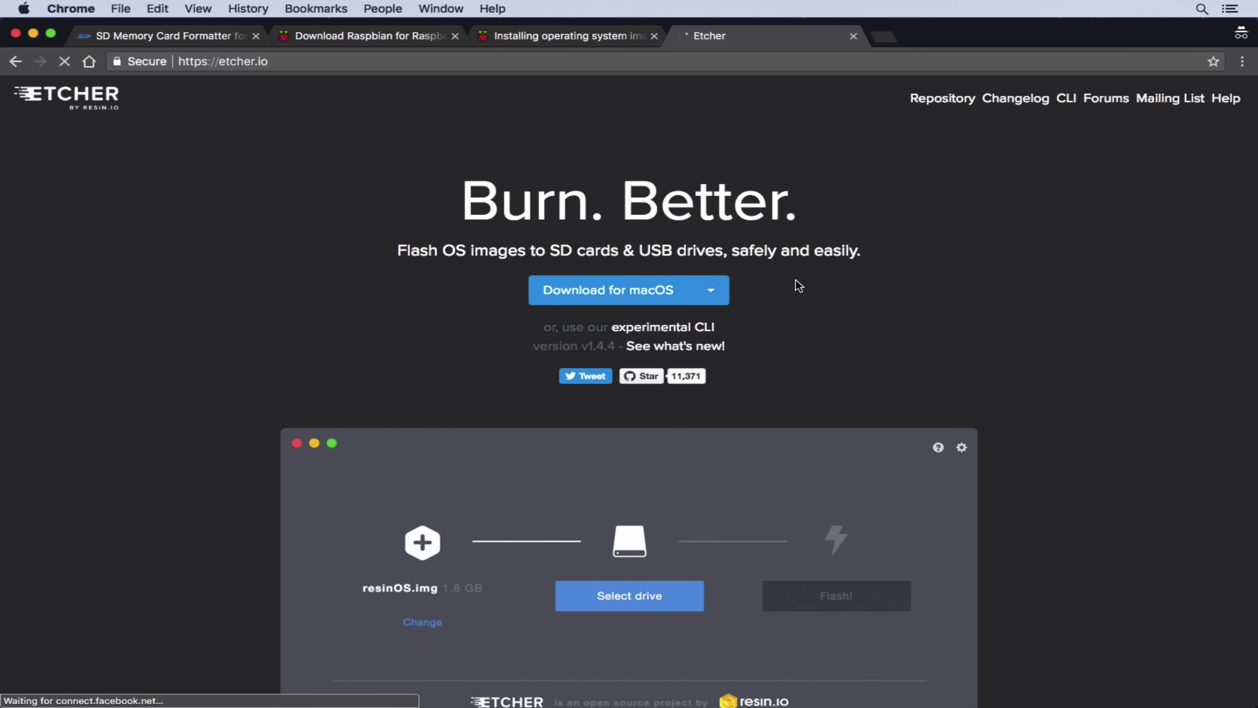
- Download Etcher-1.4.4.dmg for macOS, open it, and drag Etcher into Applications
{"action": "left_click", "coordinate": [710, 290]}
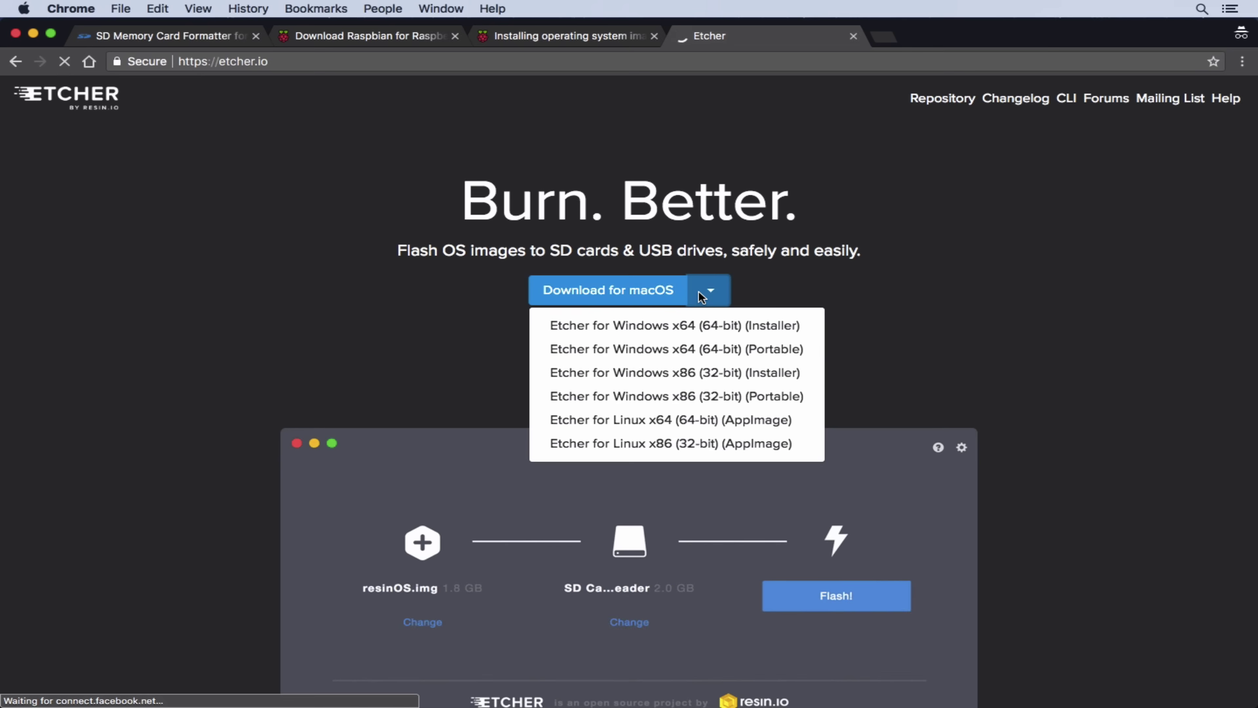
{"action": "left_click", "coordinate": [642, 292]}
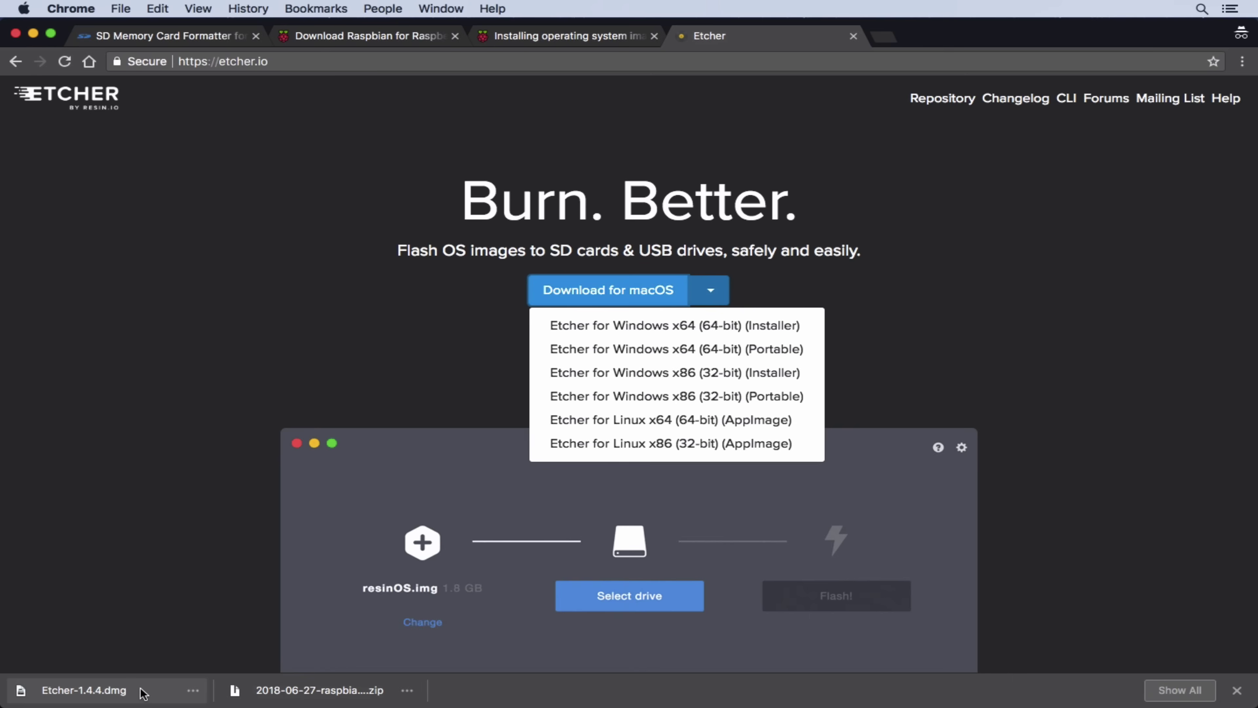
{"action": "left_click", "coordinate": [143, 693]}
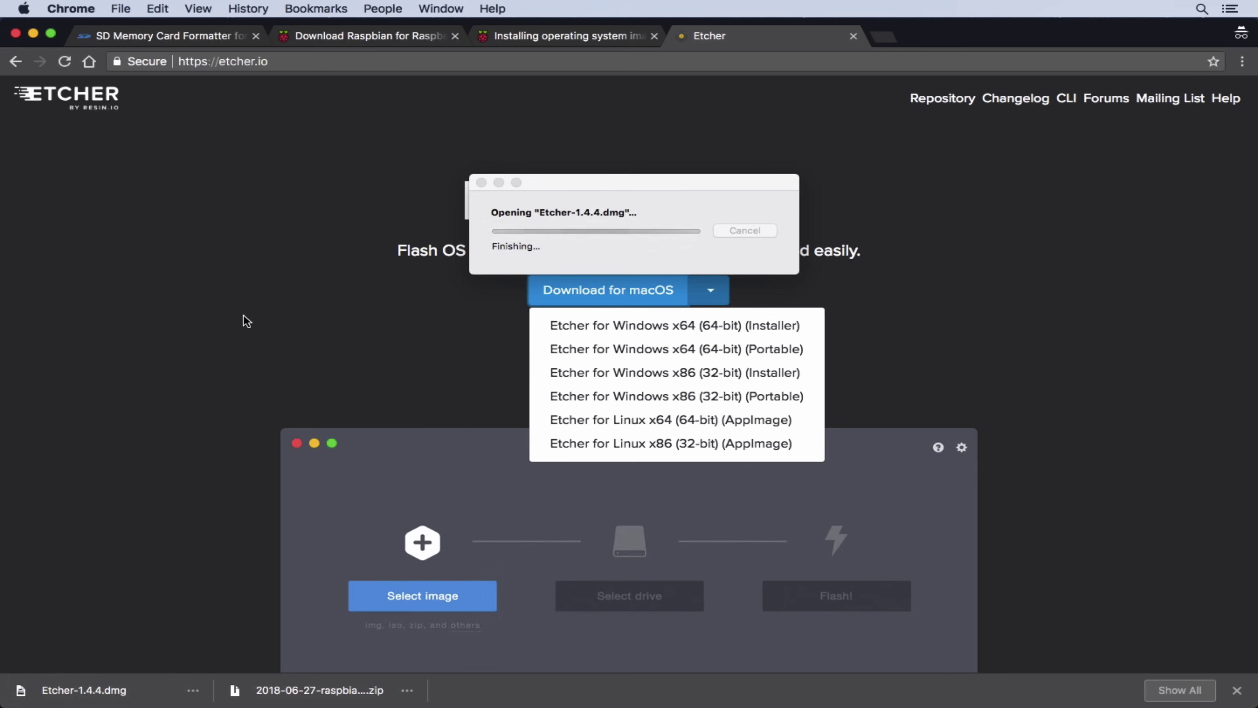
{"action": "left_click_drag", "start_coordinate": [471, 255], "coordinate": [155, 239]}
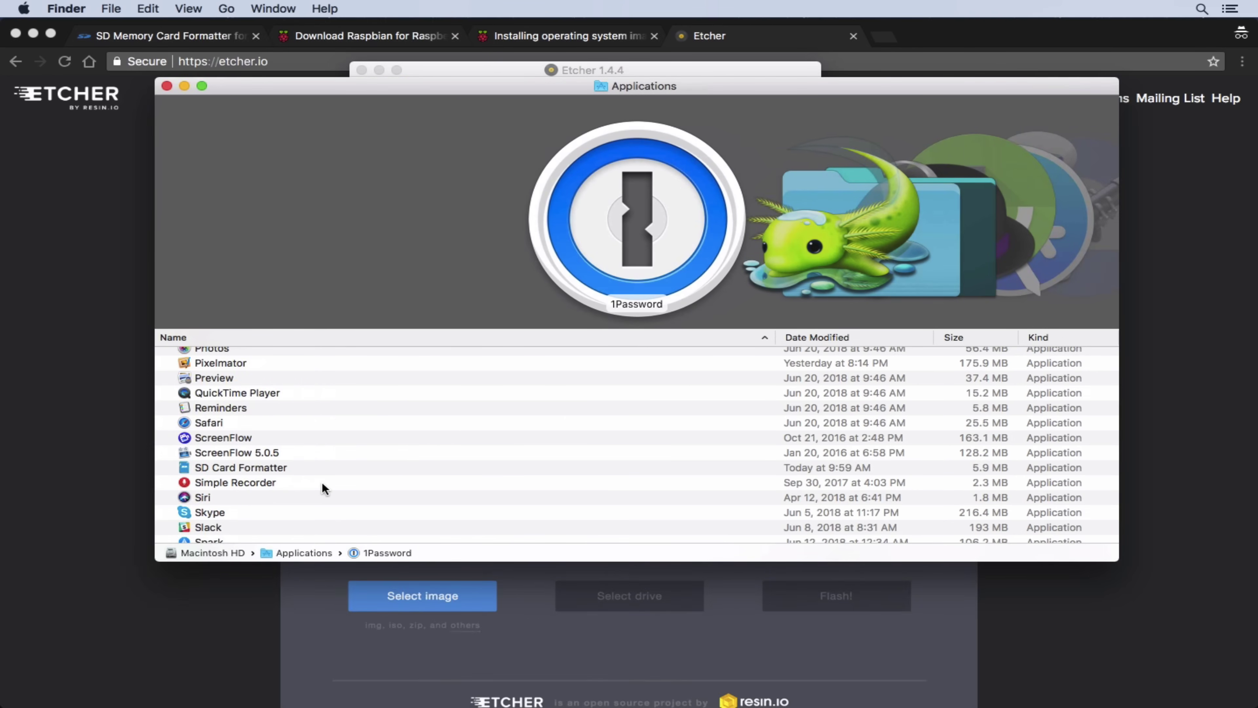
- Launch Etcher 1.4.4 from the Applications folder
{"action": "scroll", "coordinate": [321, 481], "scroll_direction": "up", "scroll_amount": 10}
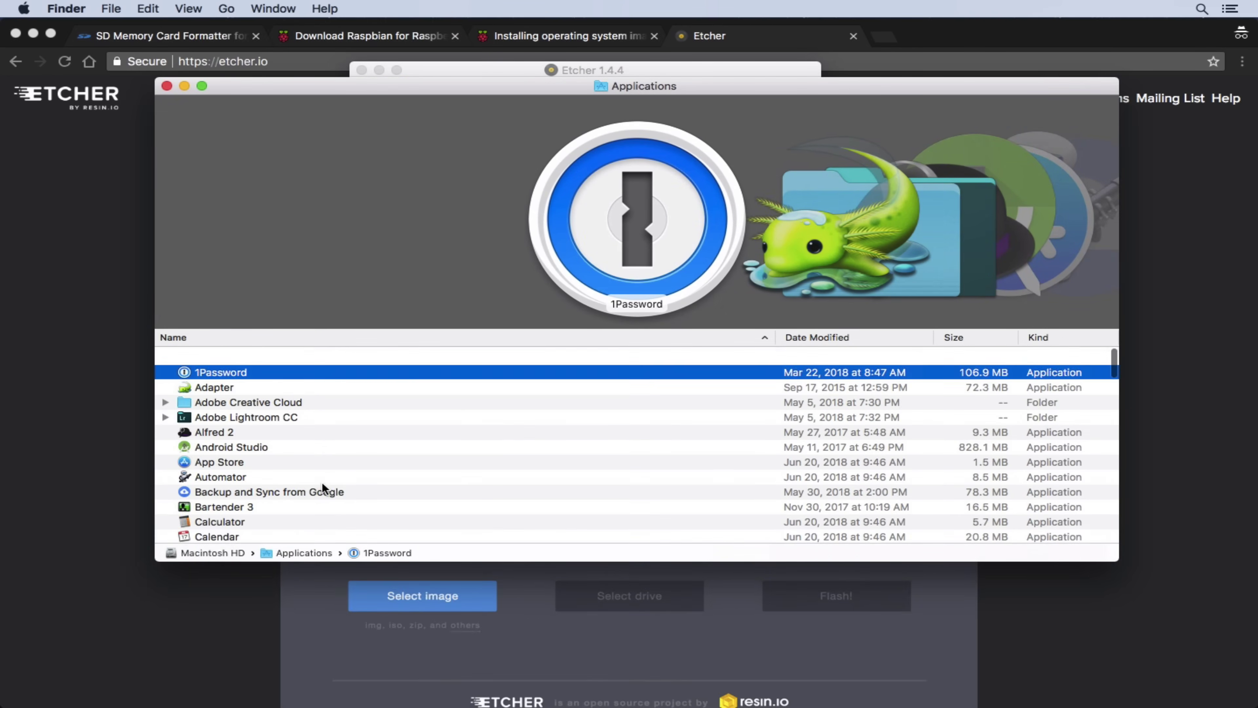
{"action": "scroll", "coordinate": [323, 485], "scroll_direction": "down", "scroll_amount": 10}
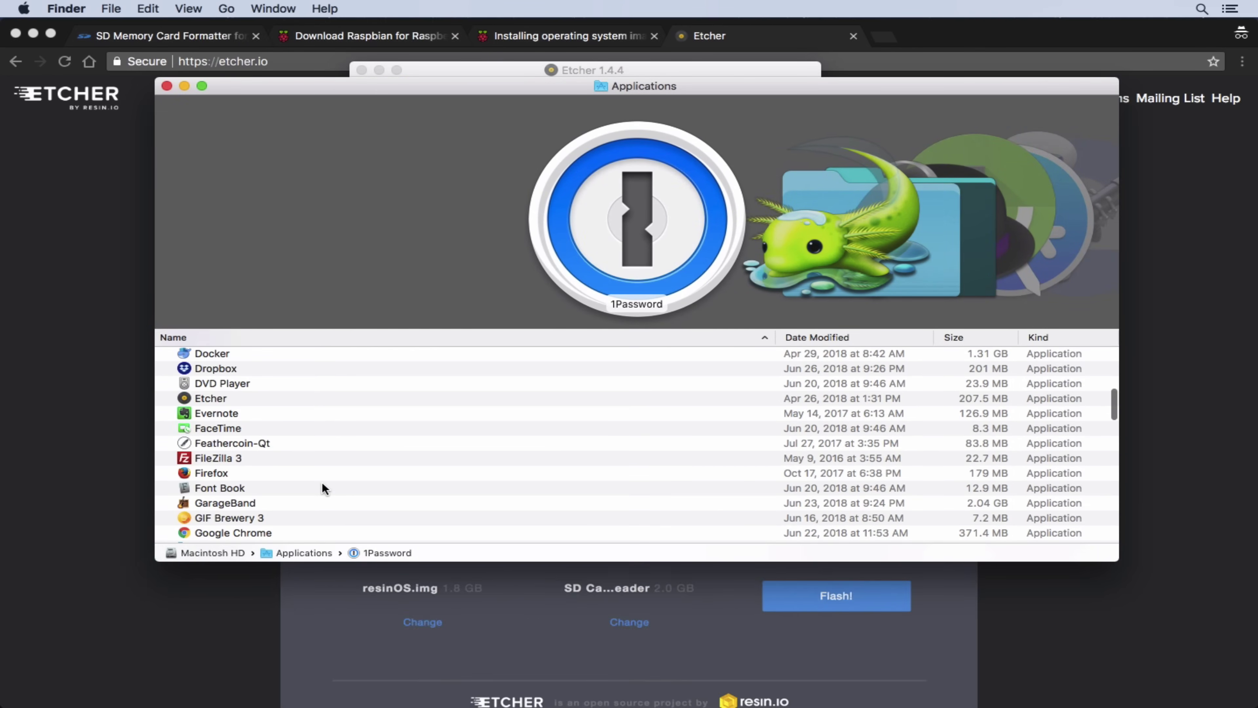
{"action": "left_click", "coordinate": [223, 399]}
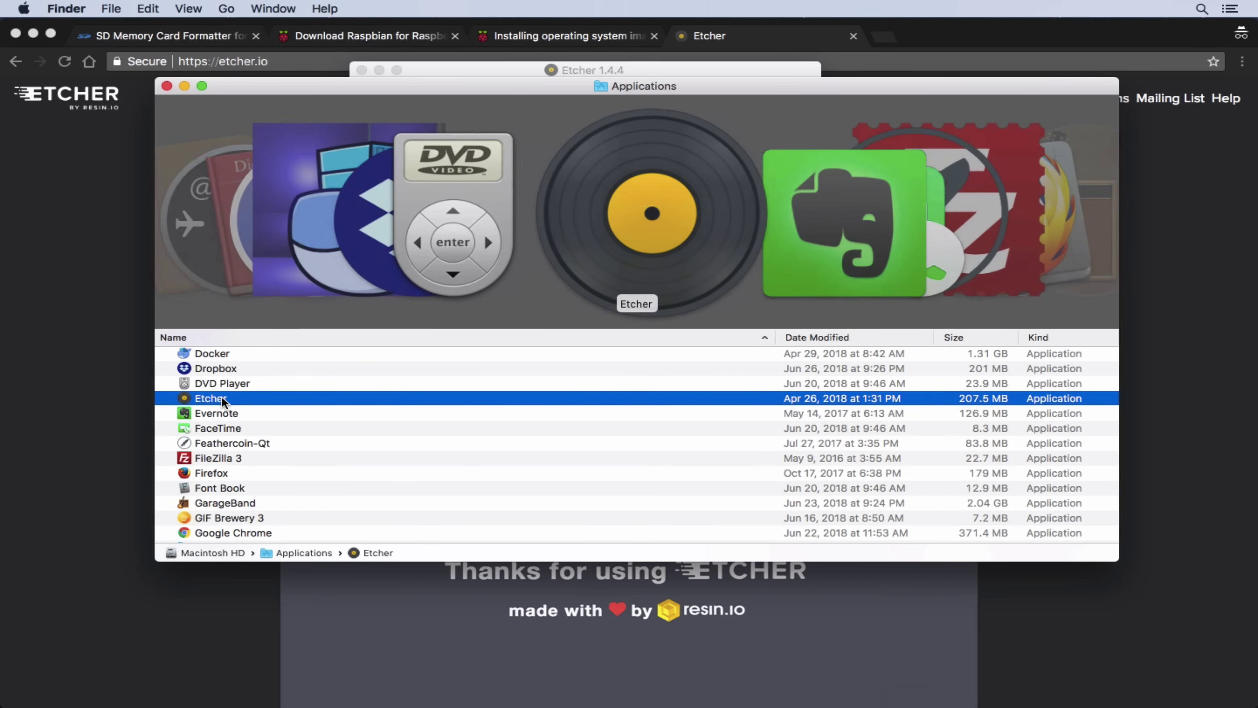
{"action": "double_click", "coordinate": [223, 401]}
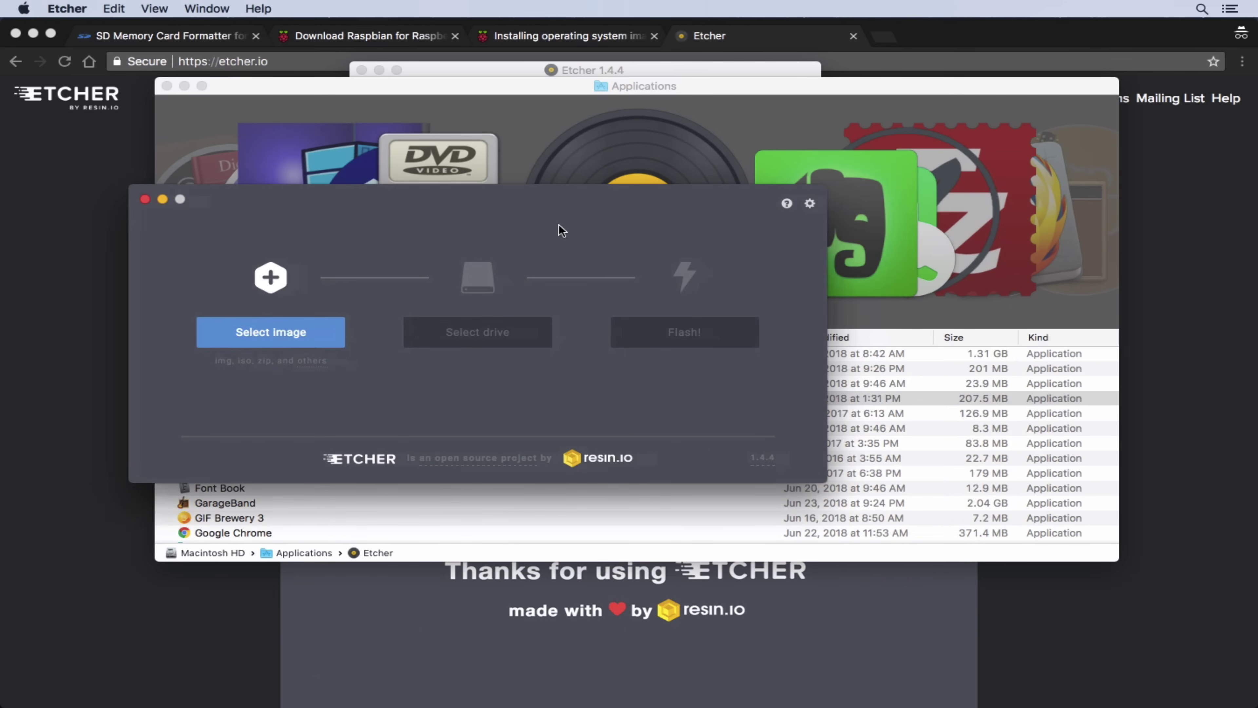
- Choose 2018-04-18-raspbian-stretch.img from the home folder as Etcher's source image
{"action": "left_click", "coordinate": [327, 333]}
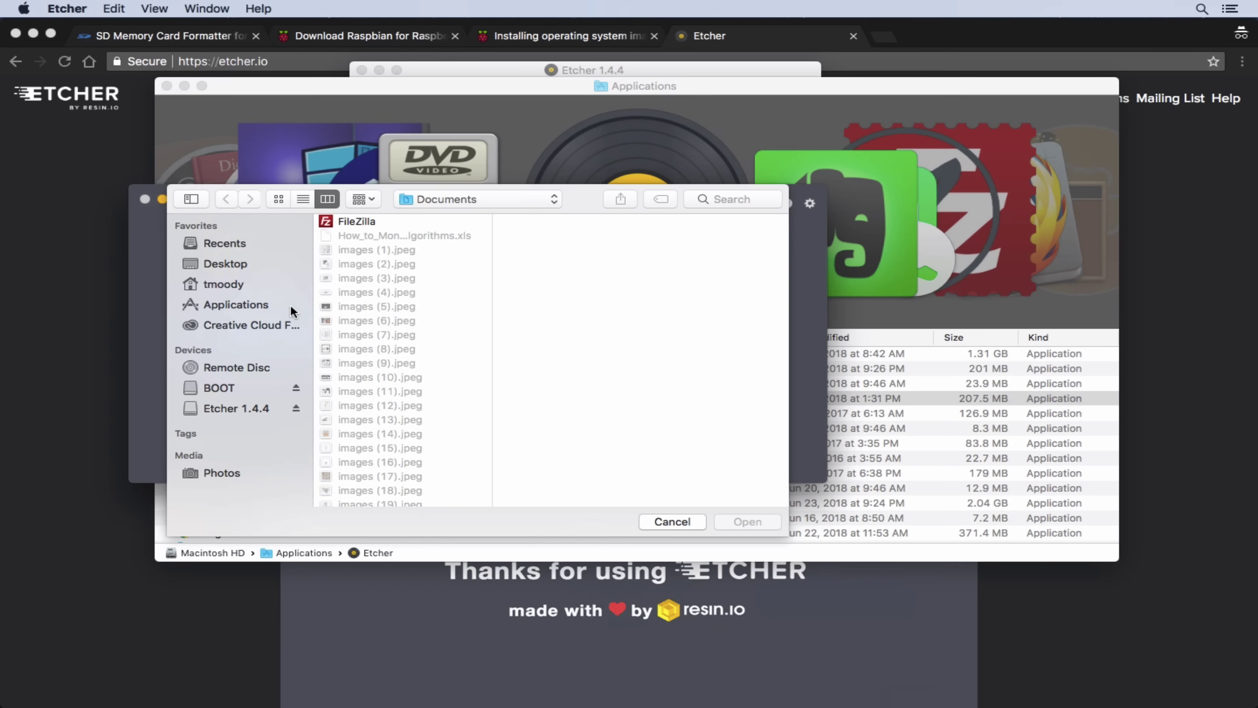
{"action": "left_click", "coordinate": [278, 285]}
{"action": "left_click", "coordinate": [429, 249]}
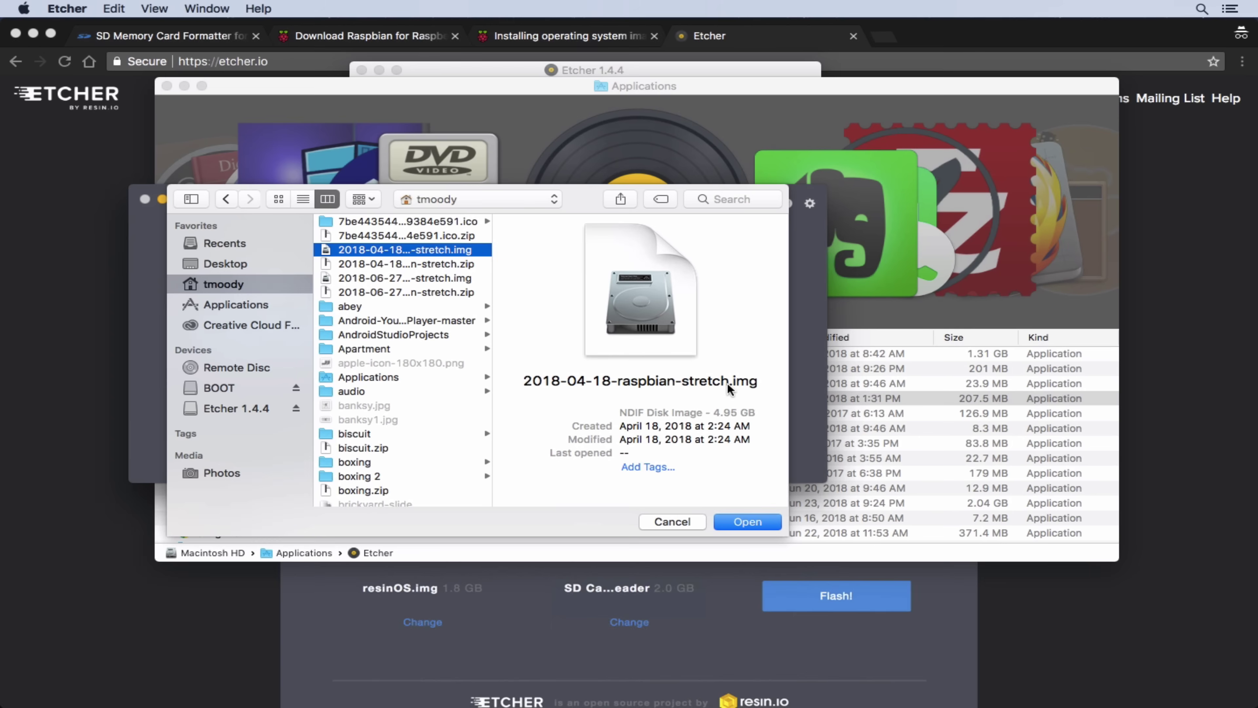
{"action": "left_click", "coordinate": [748, 522]}
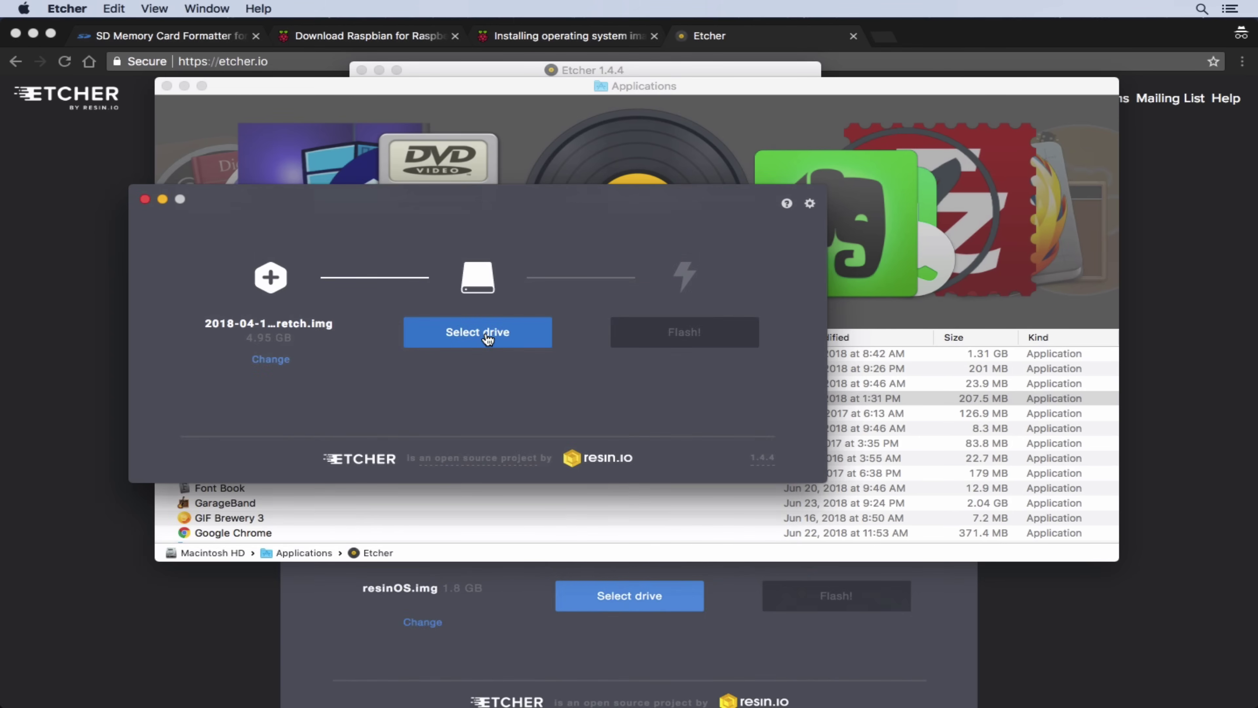
{"action": "left_click", "coordinate": [478, 341]}
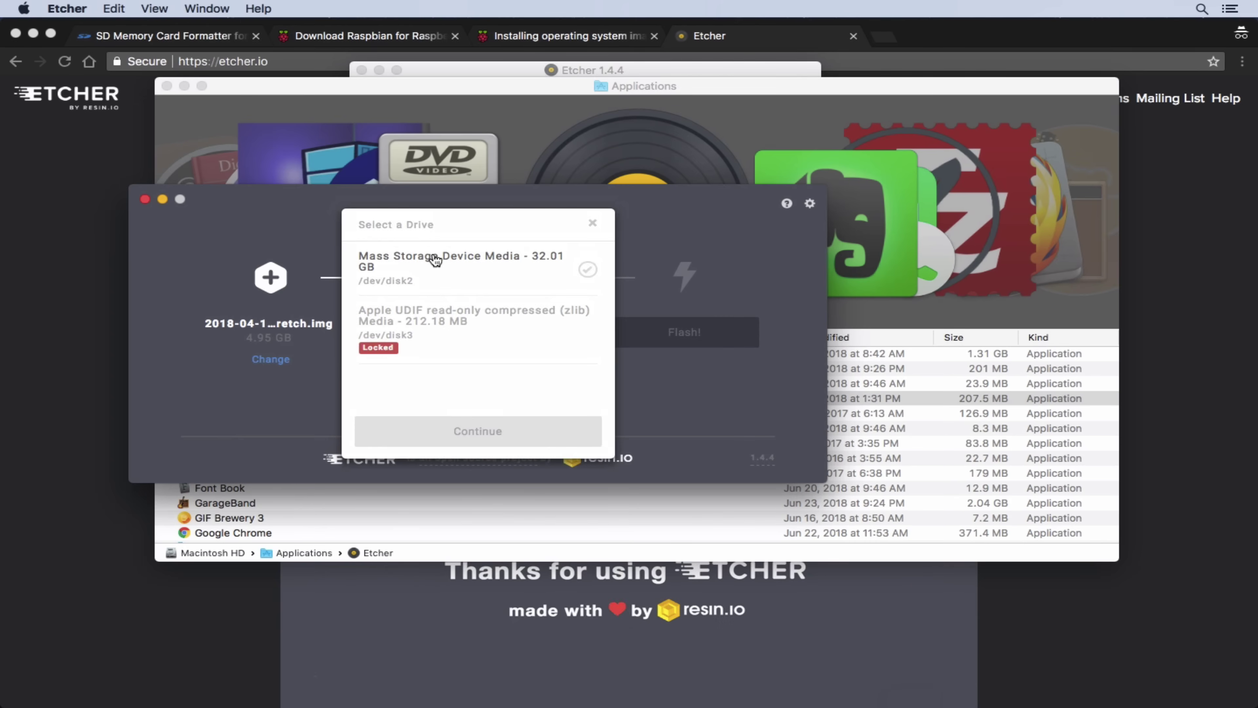
- Target the 32.01 GB Mass Storage Device Media drive and flash the Raspbian image onto it
{"action": "left_click", "coordinate": [474, 263]}
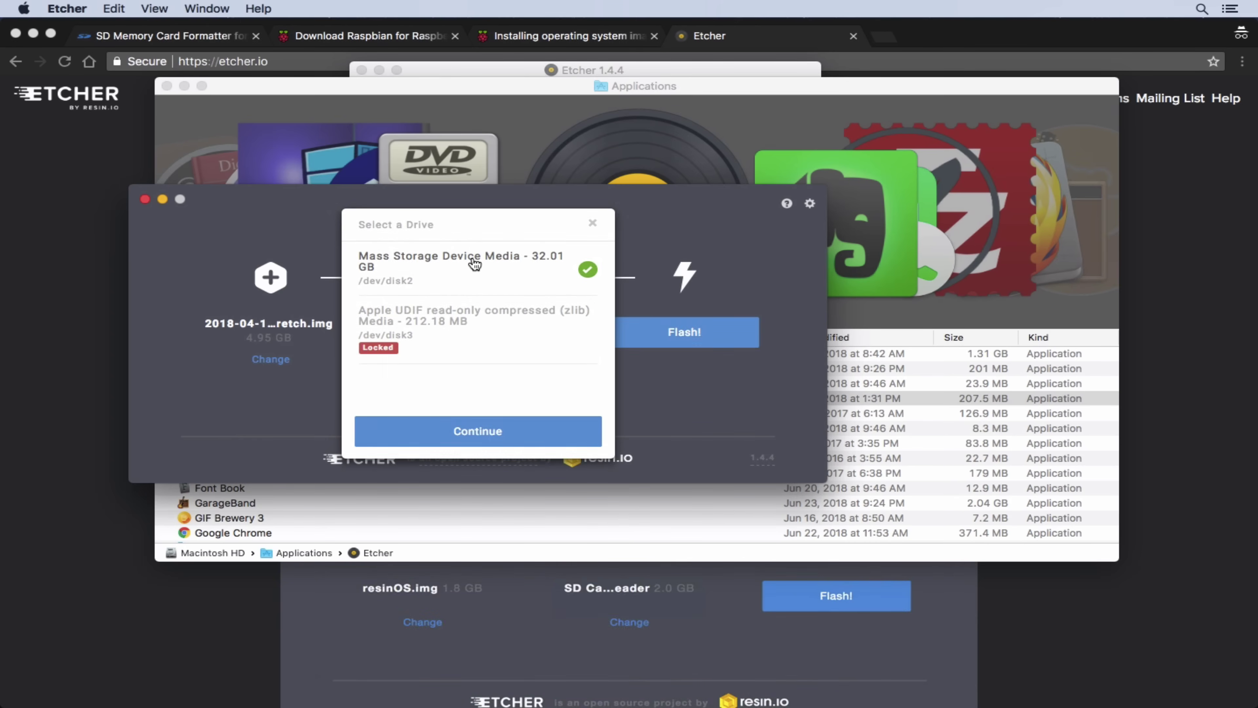
{"action": "left_click", "coordinate": [508, 428]}
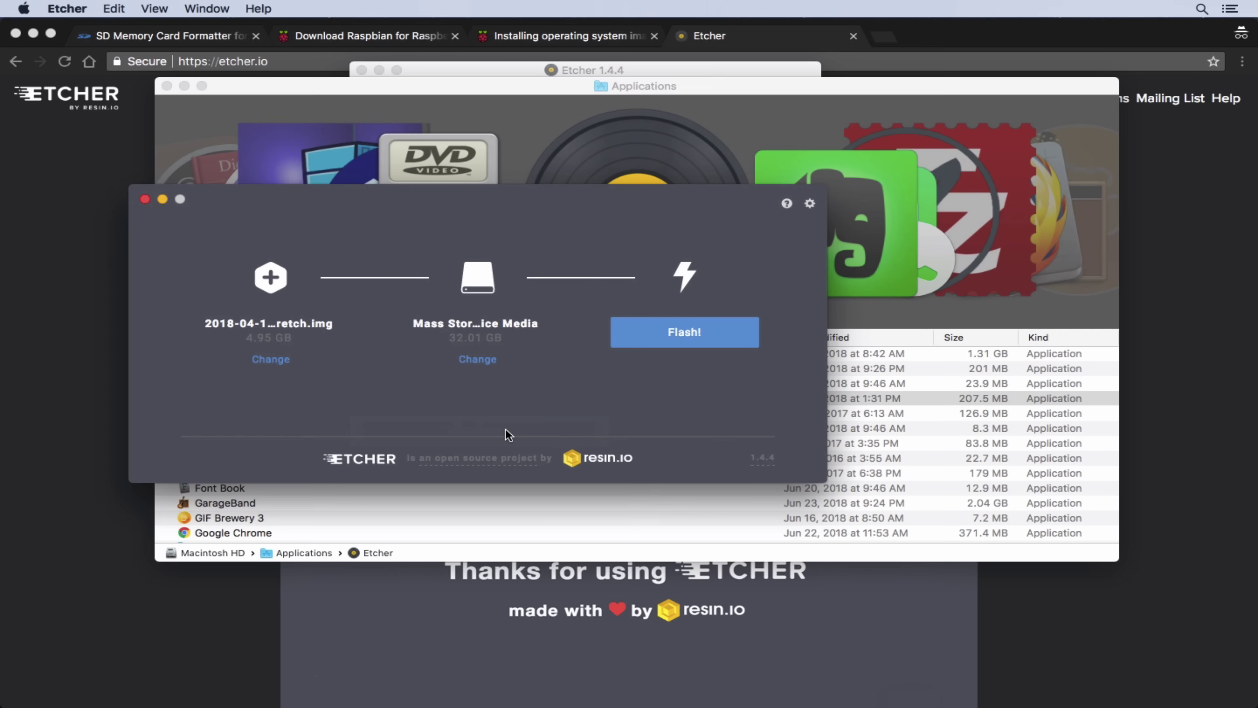
{"action": "left_click", "coordinate": [693, 334]}
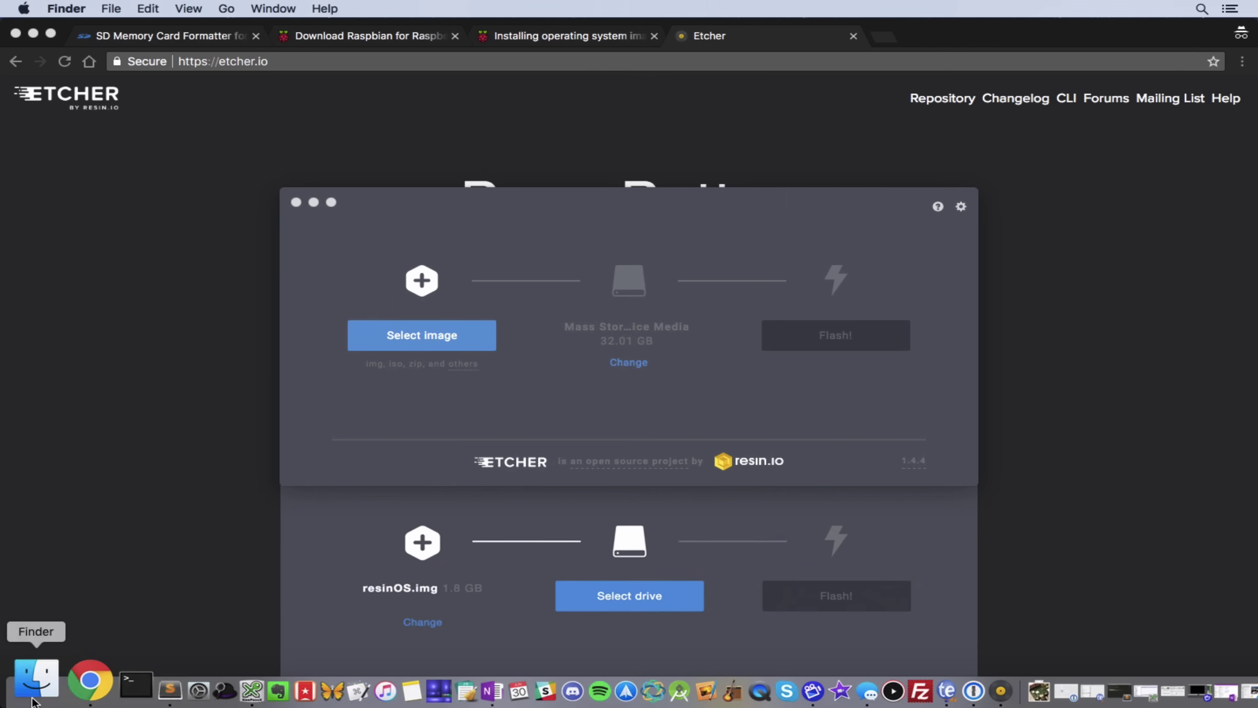
{"action": "left_click", "coordinate": [22, 687]}
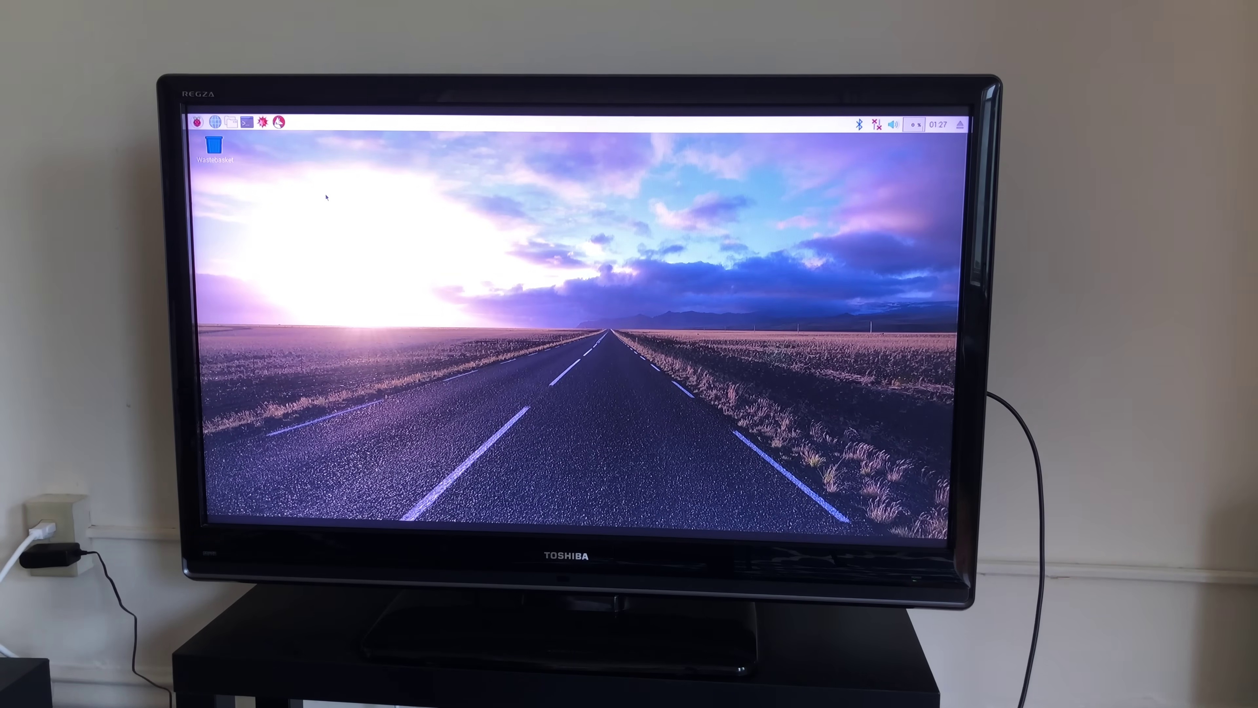
- Launch LibreOffice Writer from the raspberry menu's Office submenu
{"action": "left_click", "coordinate": [198, 123]}
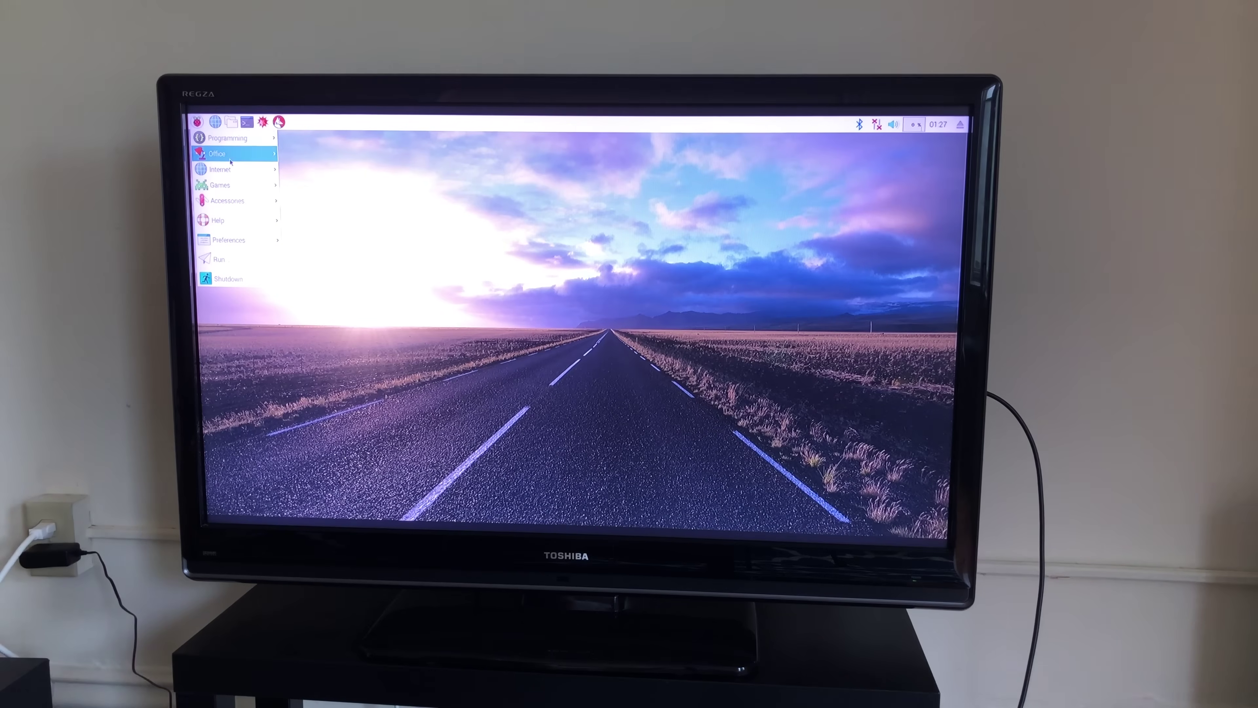
{"action": "mouse_move", "coordinate": [236, 143]}
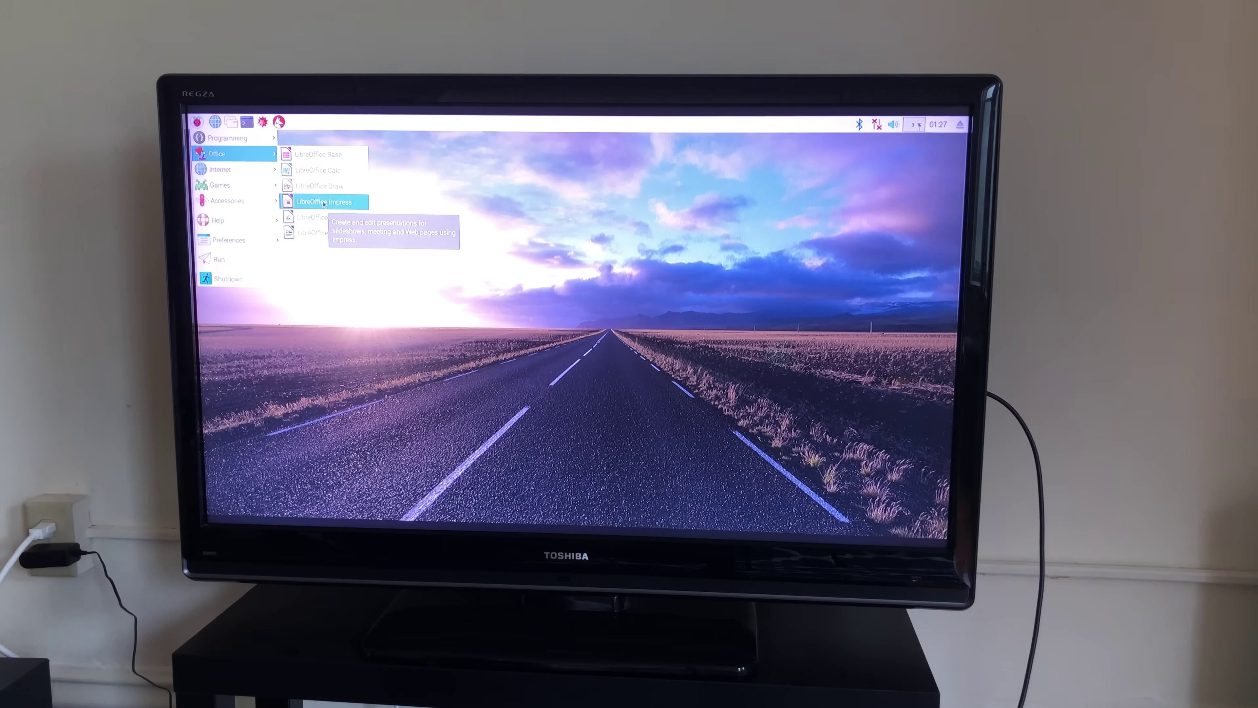
{"action": "left_click", "coordinate": [326, 236]}
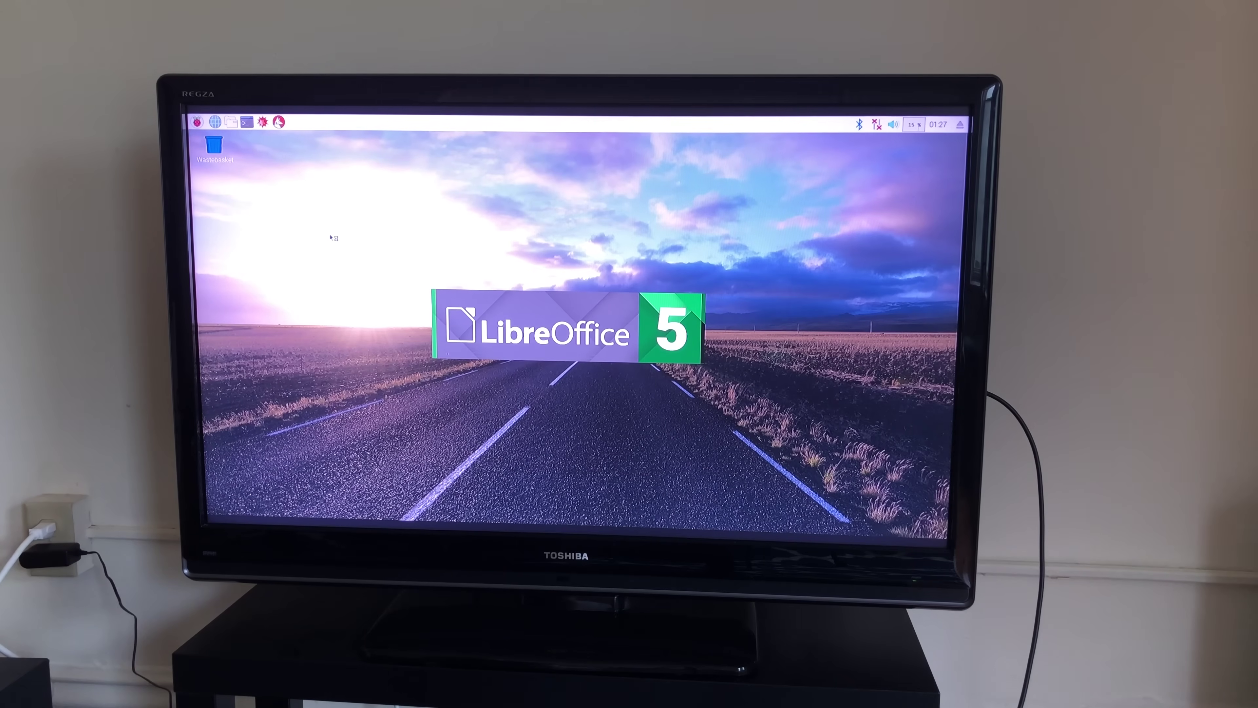